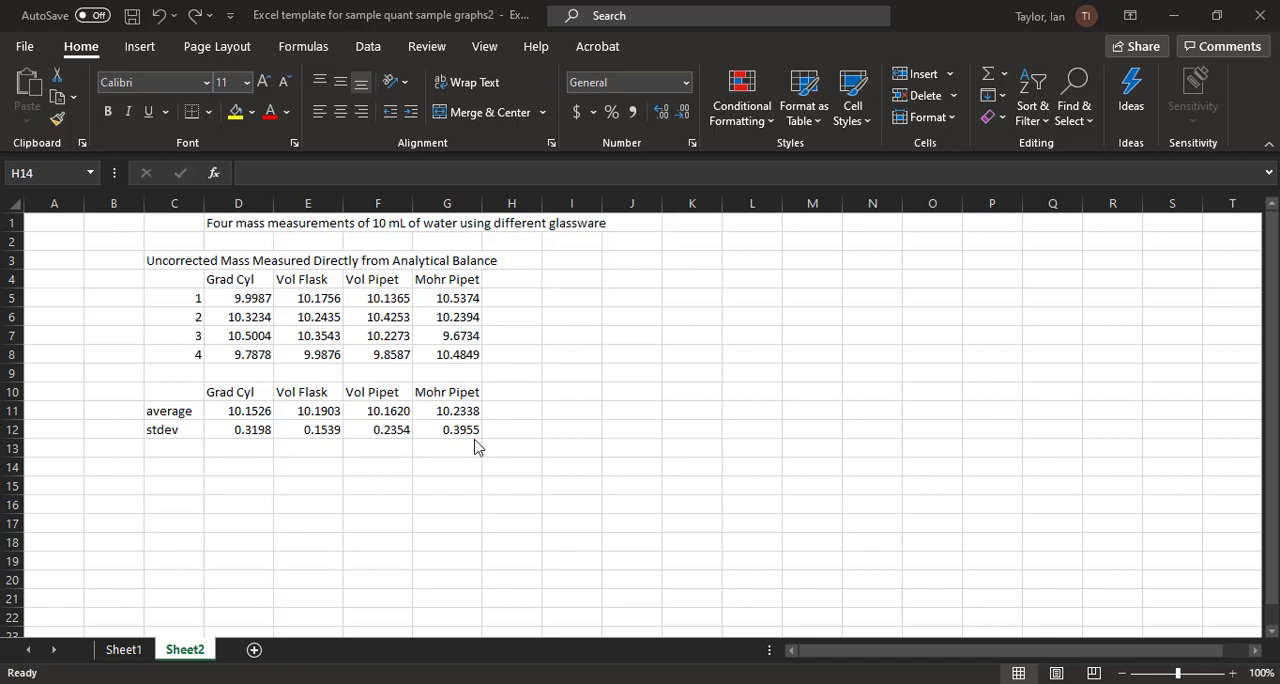
# Step: Insert a 2-D clustered column chart from C10:G11 and place it beside the data, clear of the tables
pyautogui.click(173, 377)
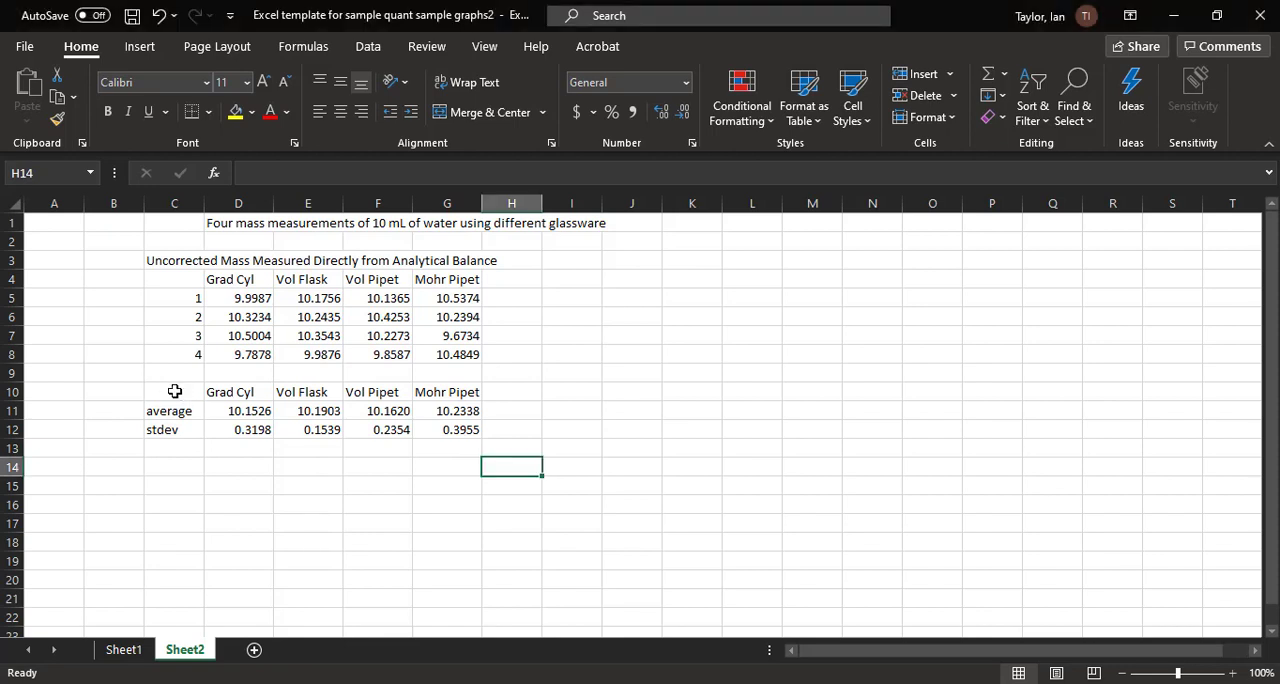
pyautogui.moveTo(174, 391); pyautogui.dragTo(455, 407)
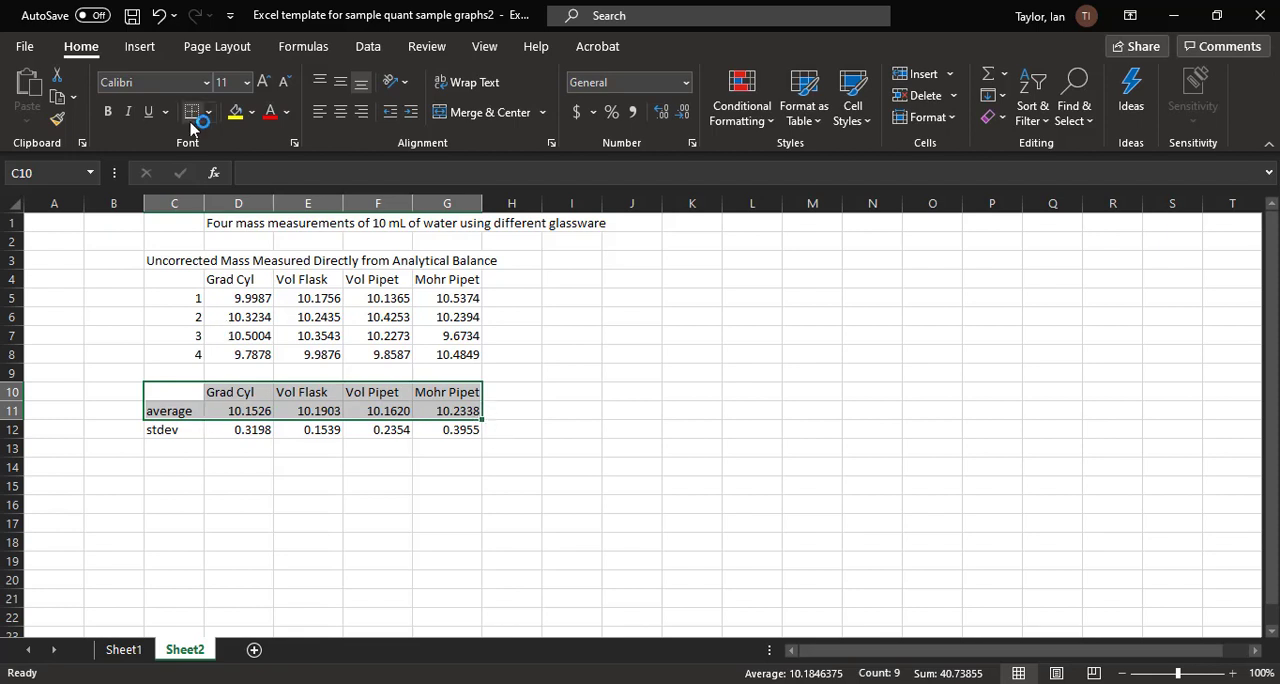
pyautogui.click(140, 47)
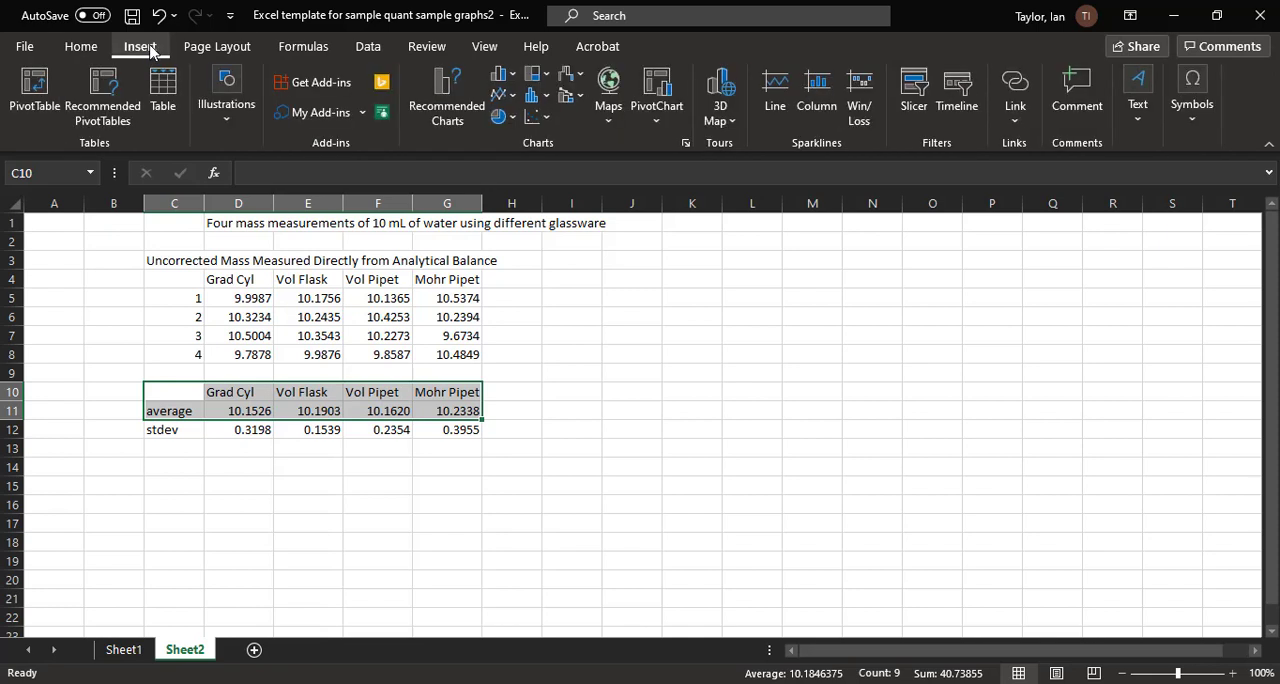
pyautogui.click(512, 75)
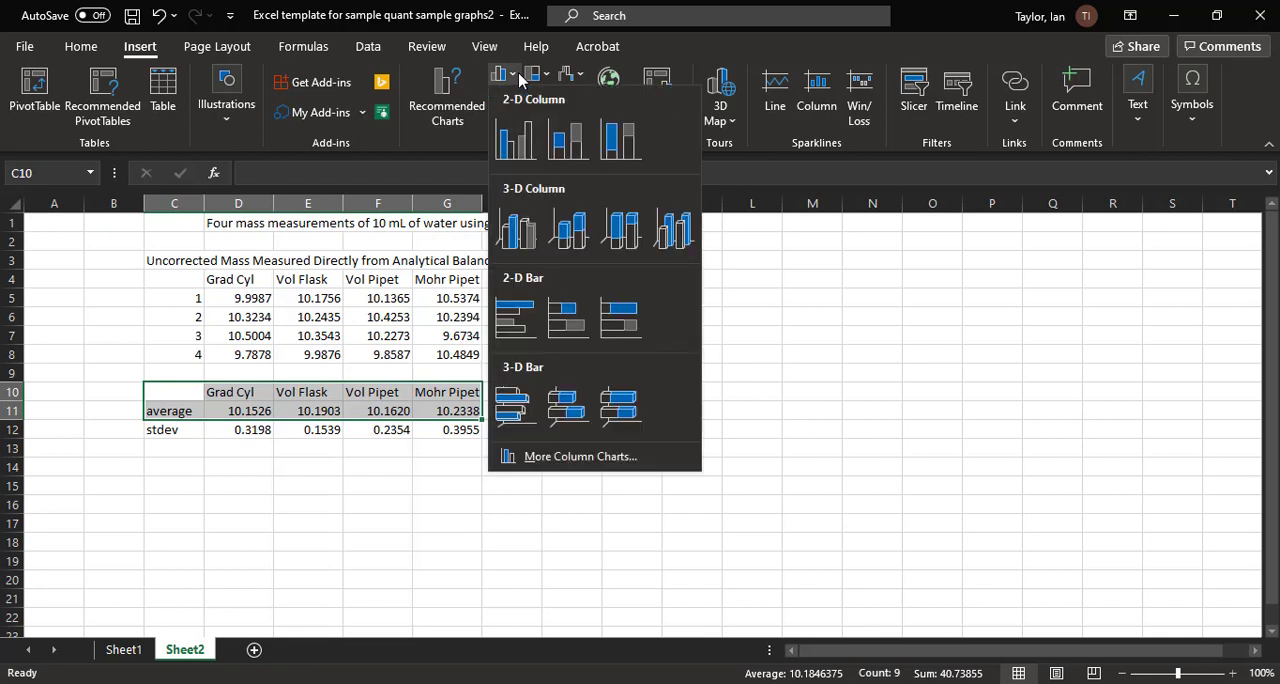
pyautogui.click(516, 137)
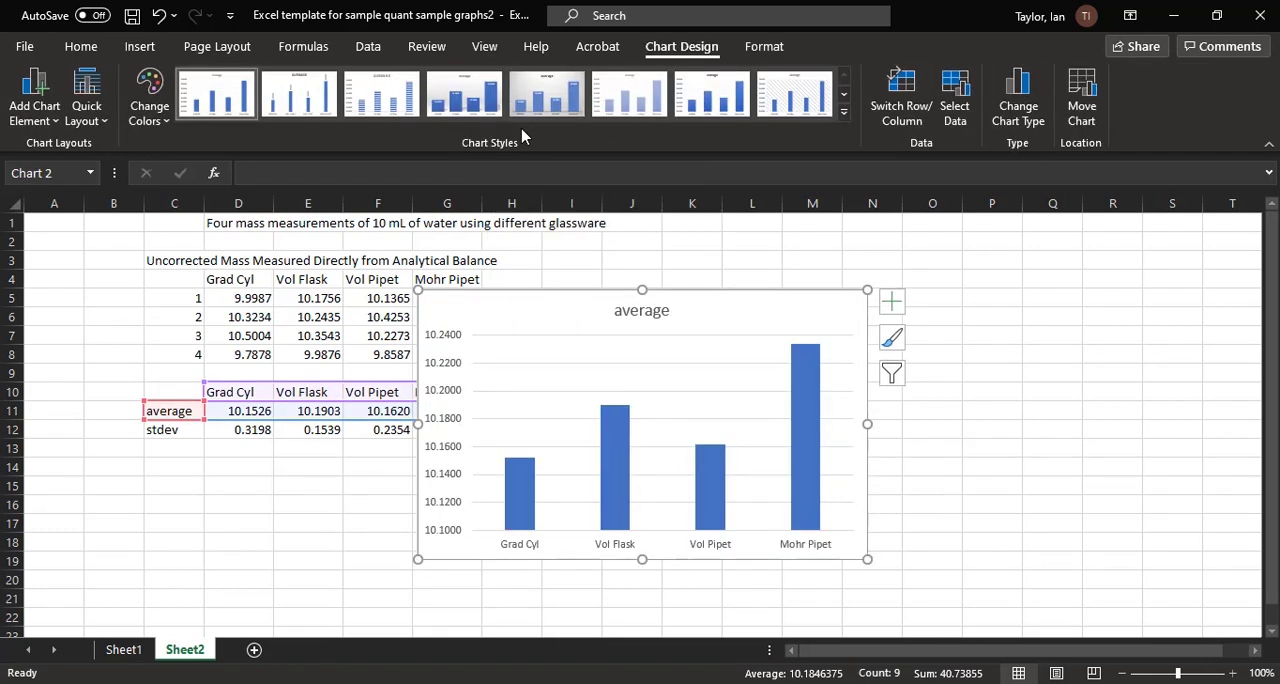
pyautogui.moveTo(540, 309); pyautogui.dragTo(669, 285)
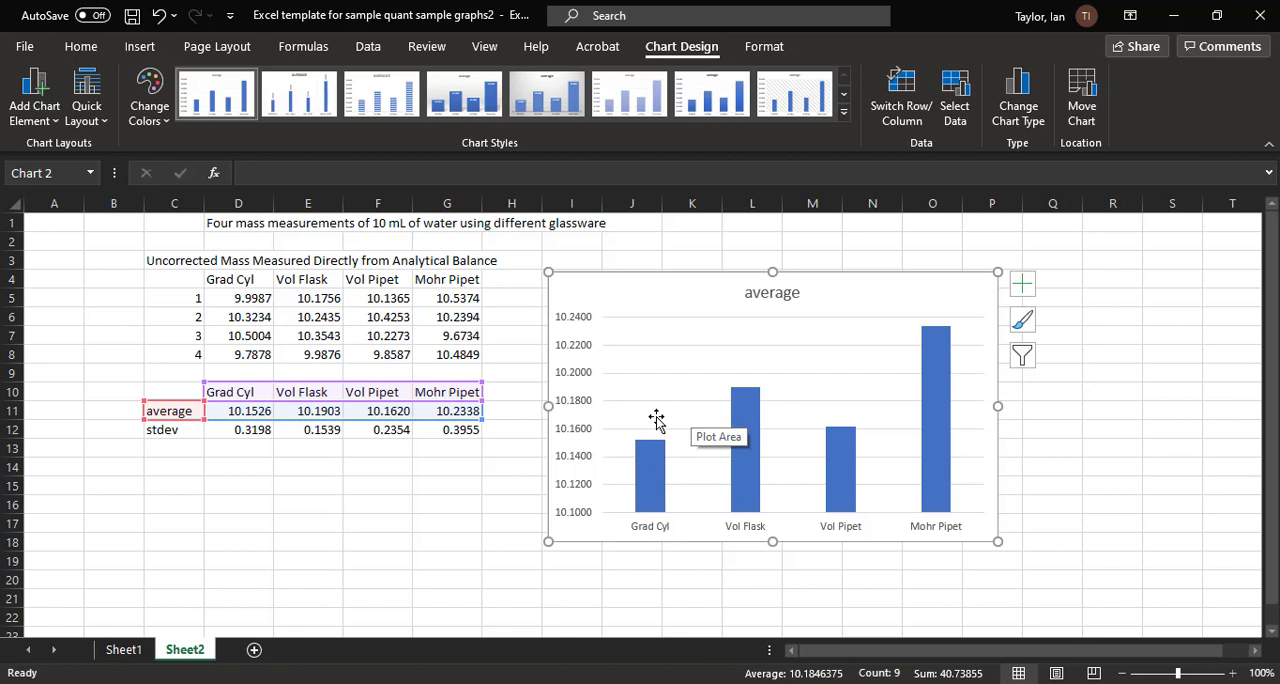
# Step: Open the axis formatting options for the chart's vertical axis
pyautogui.rightClick(574, 398)
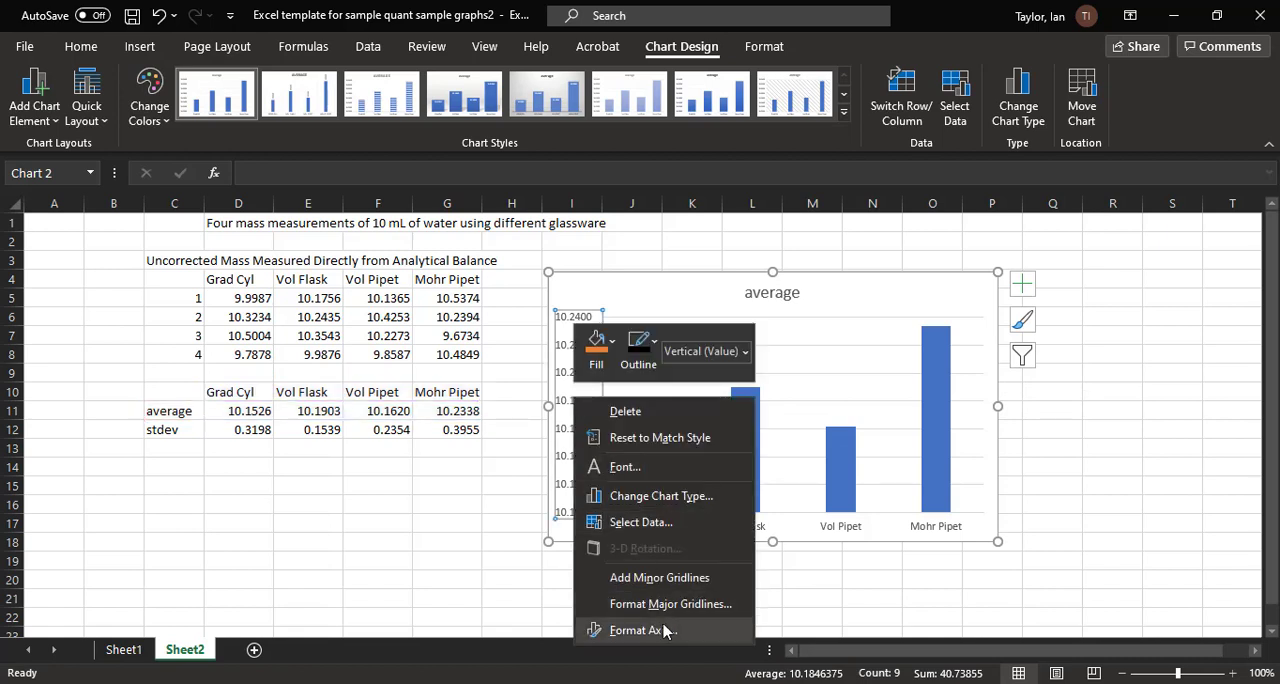
pyautogui.click(663, 630)
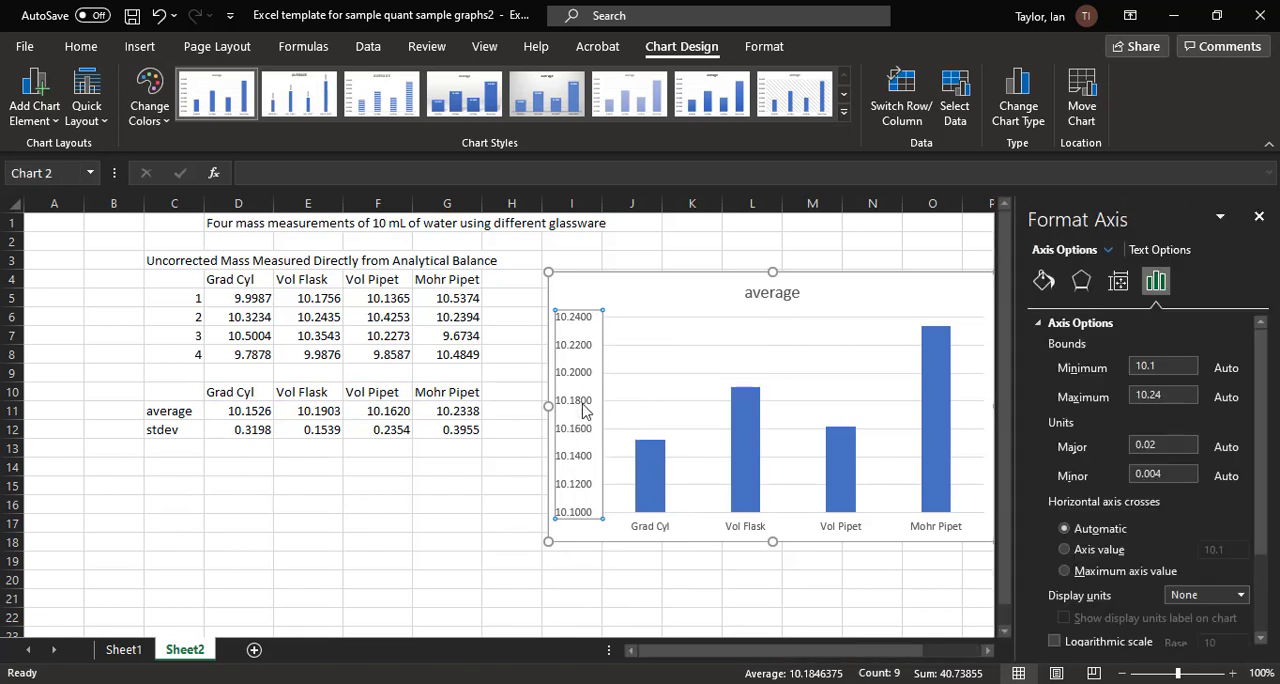
pyautogui.rightClick(585, 411)
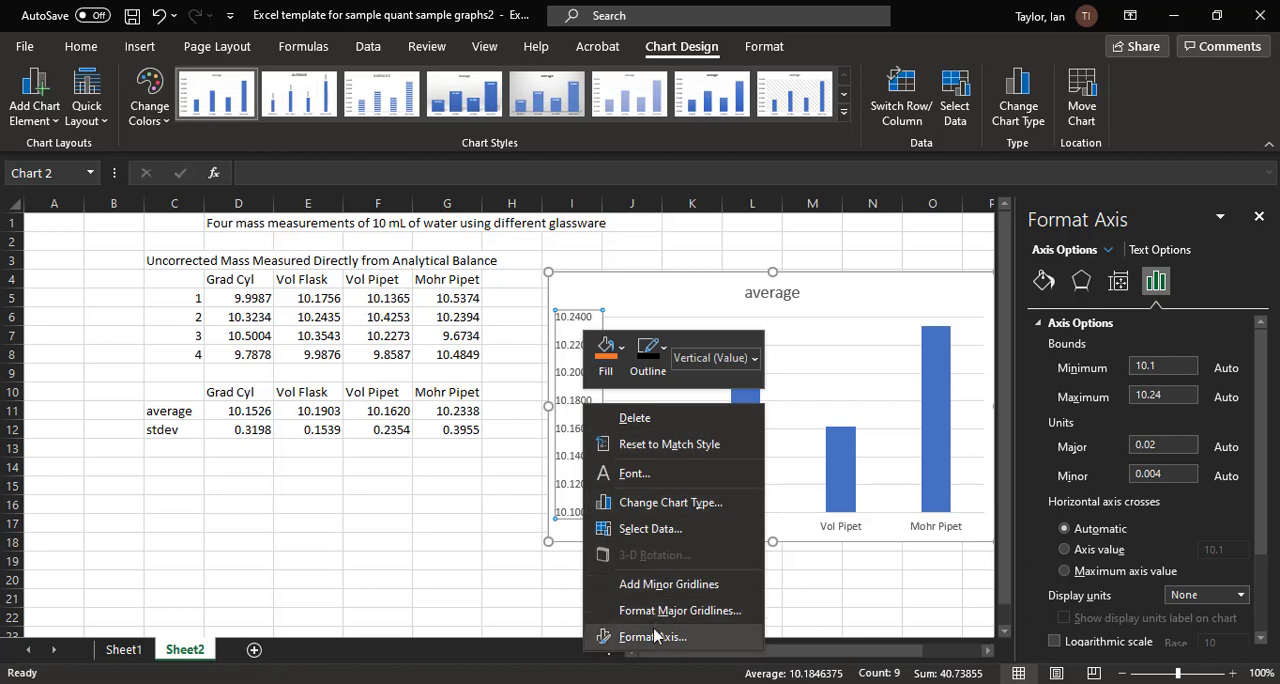
pyautogui.click(1188, 198)
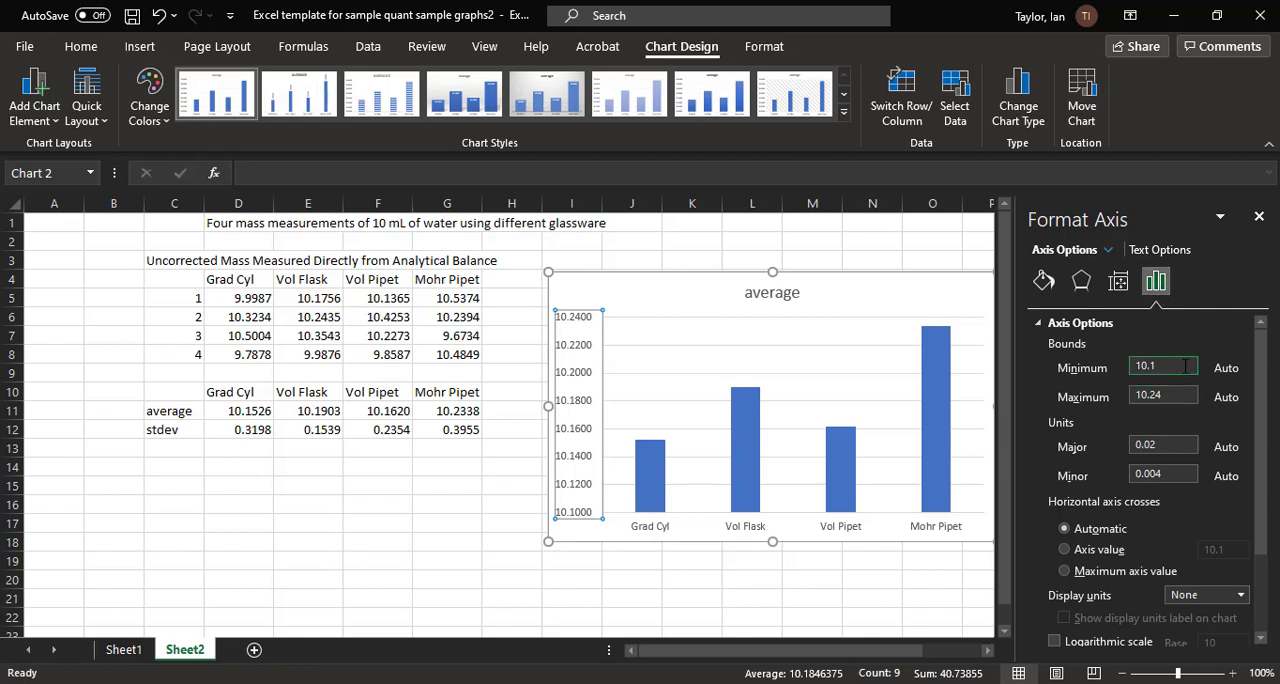
# Step: Try a minimum bound of 0 on the chart's vertical axis and undo the change
pyautogui.click(1075, 367)
pyautogui.write('0')
pyautogui.click(1178, 397)
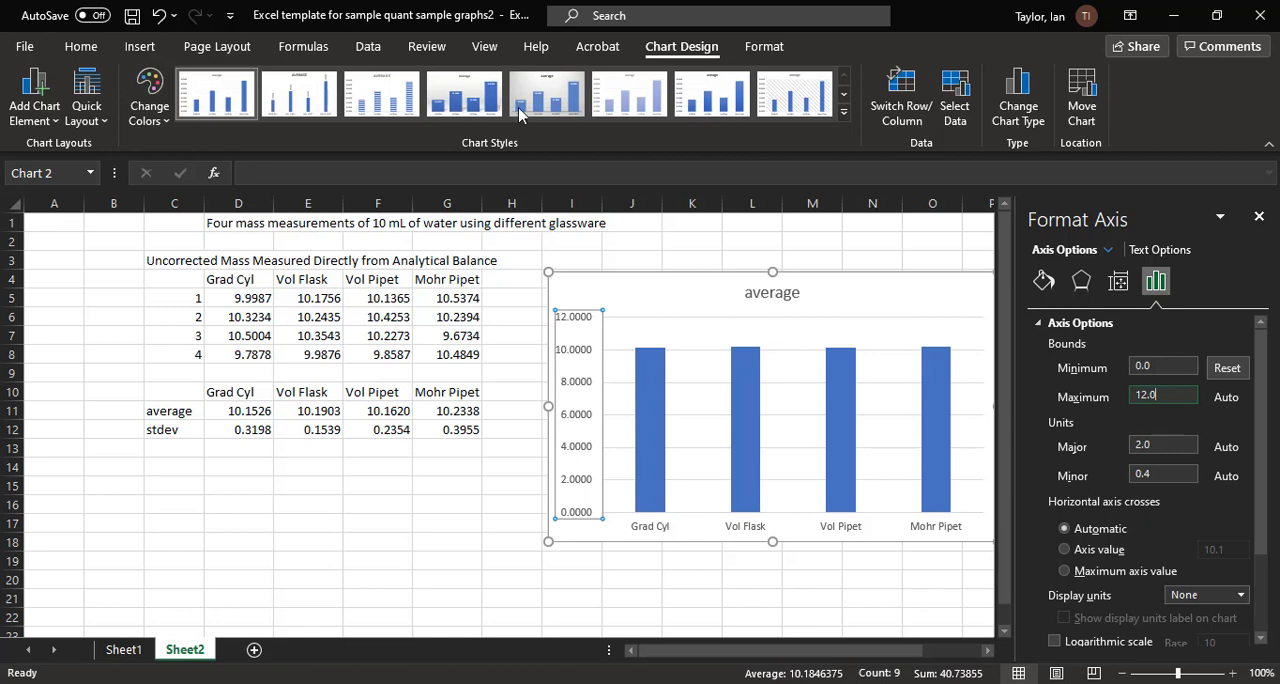
pyautogui.click(160, 15)
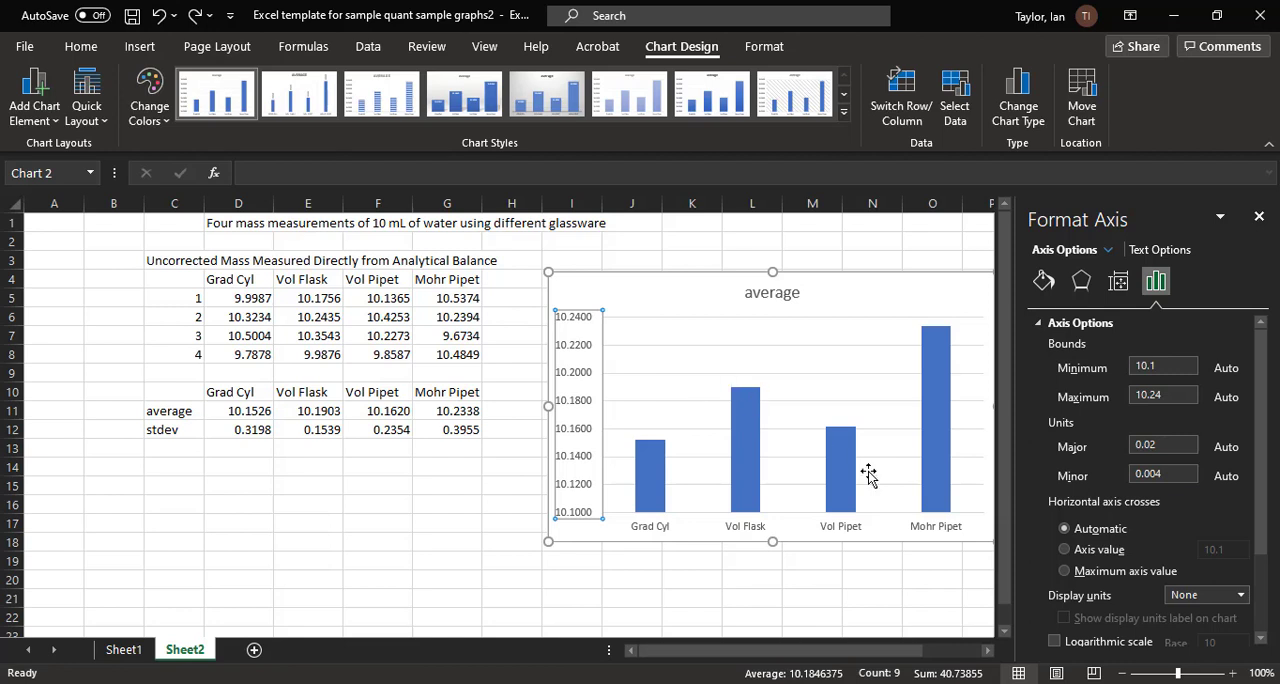
# Step: Set the minimum bound of the chart's vertical axis to 0
pyautogui.click(1168, 367)
pyautogui.moveTo(1168, 367); pyautogui.dragTo(1093, 360)
pyautogui.write('0')
pyautogui.click(1191, 392)
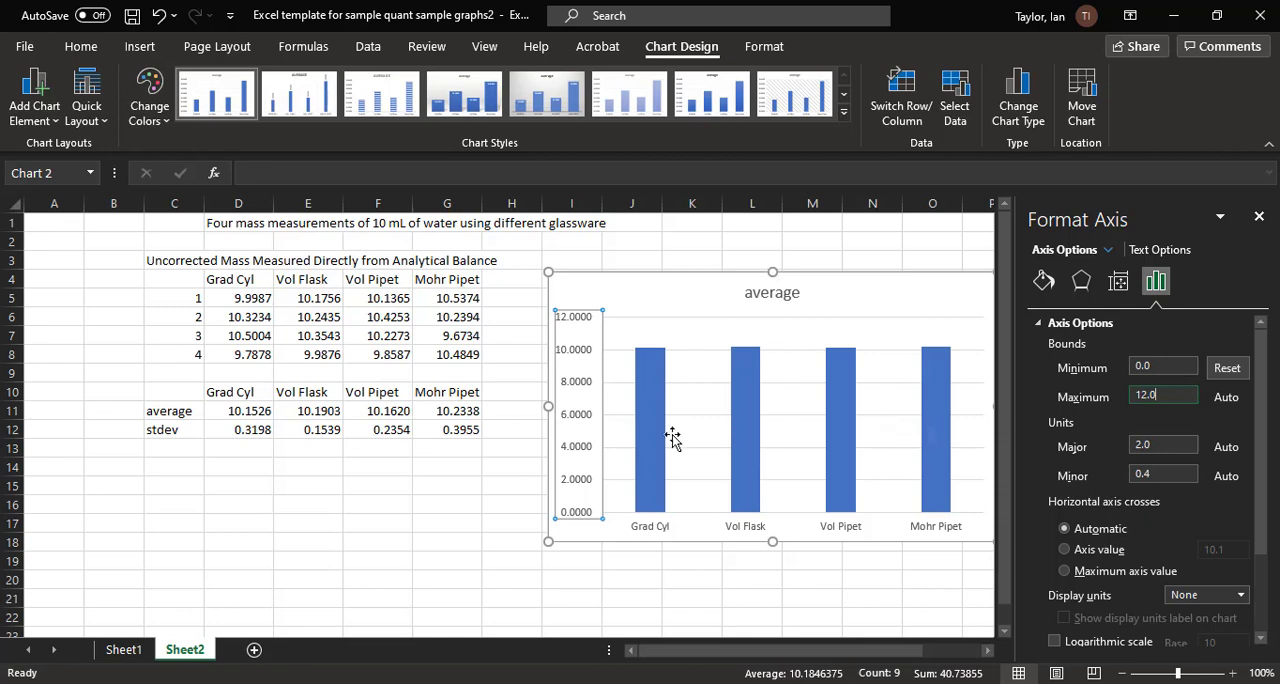
pyautogui.moveTo(668, 443)
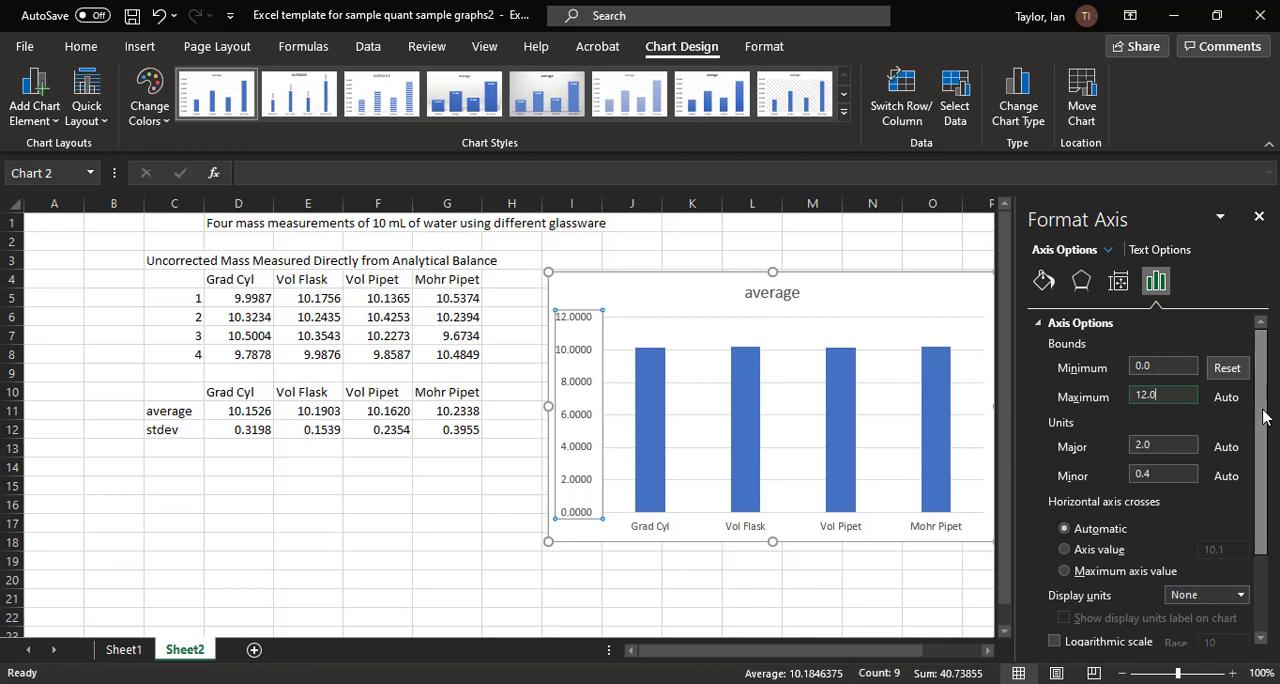
# Step: In the vertical axis number format, set the decimal places to 0 and change the category to General
pyautogui.moveTo(1267, 342); pyautogui.dragTo(1263, 479)
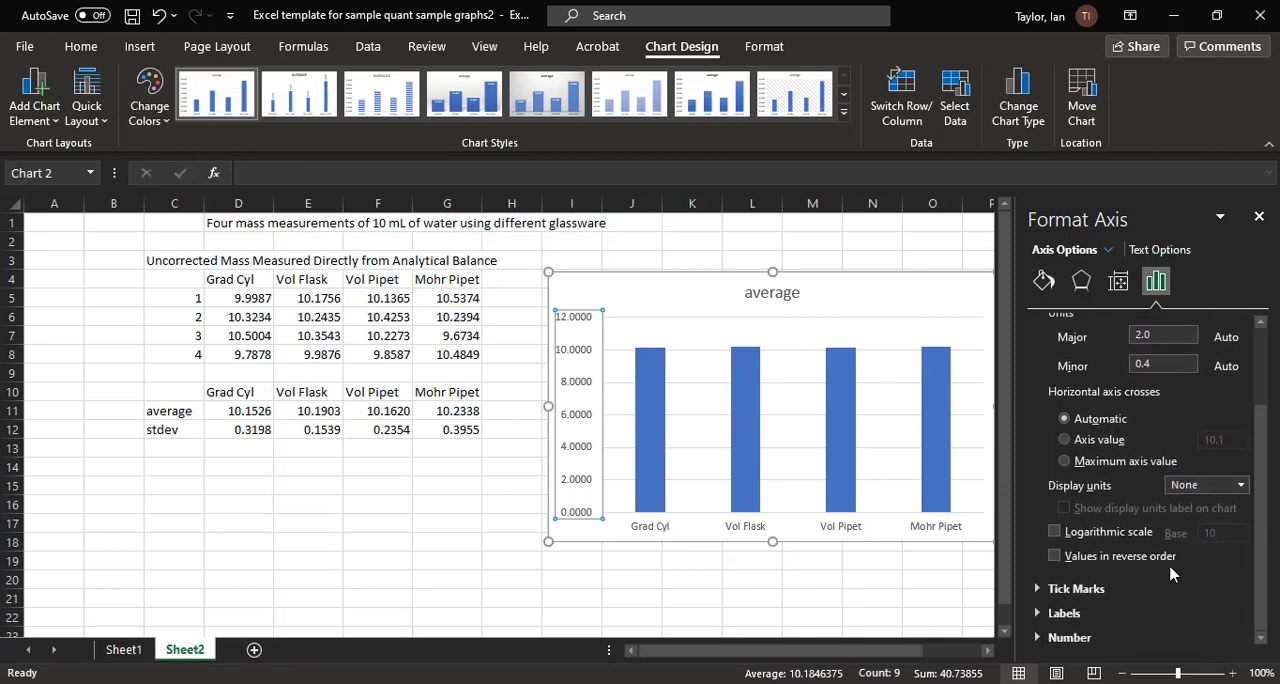
pyautogui.click(1068, 639)
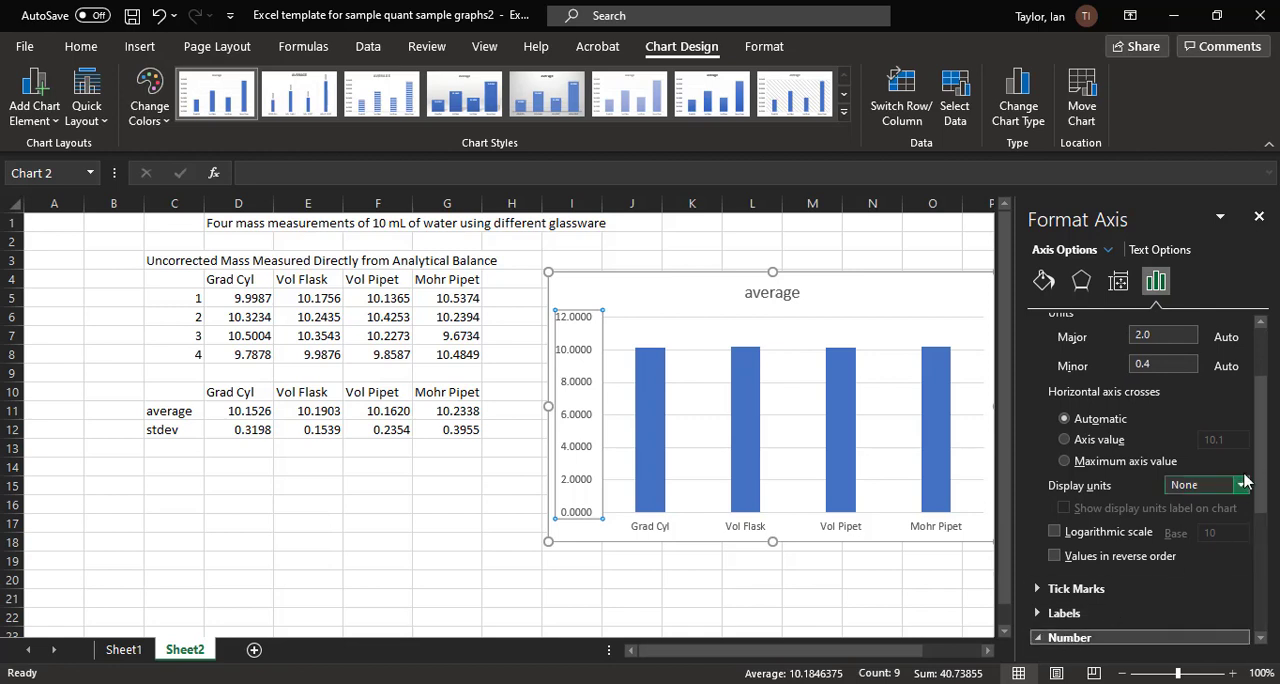
pyautogui.moveTo(1259, 478); pyautogui.dragTo(1261, 594)
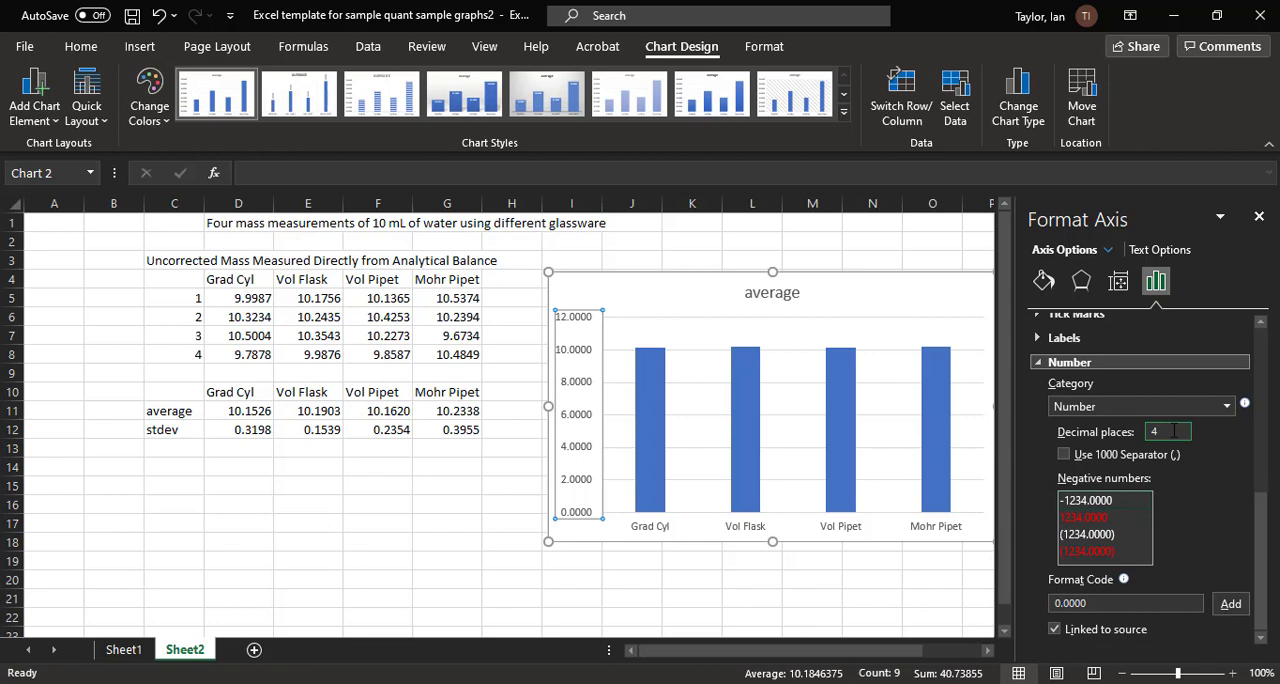
pyautogui.moveTo(1172, 431); pyautogui.dragTo(1131, 431)
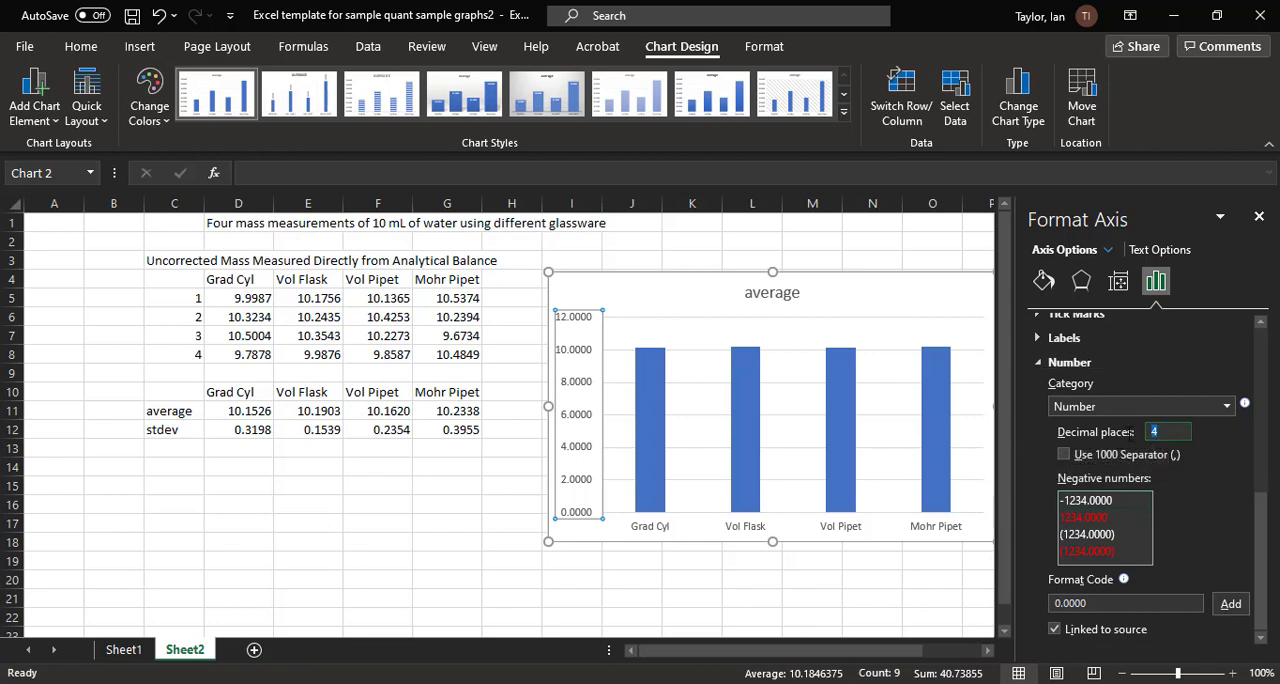
pyautogui.write('0')
pyautogui.click(1230, 407)
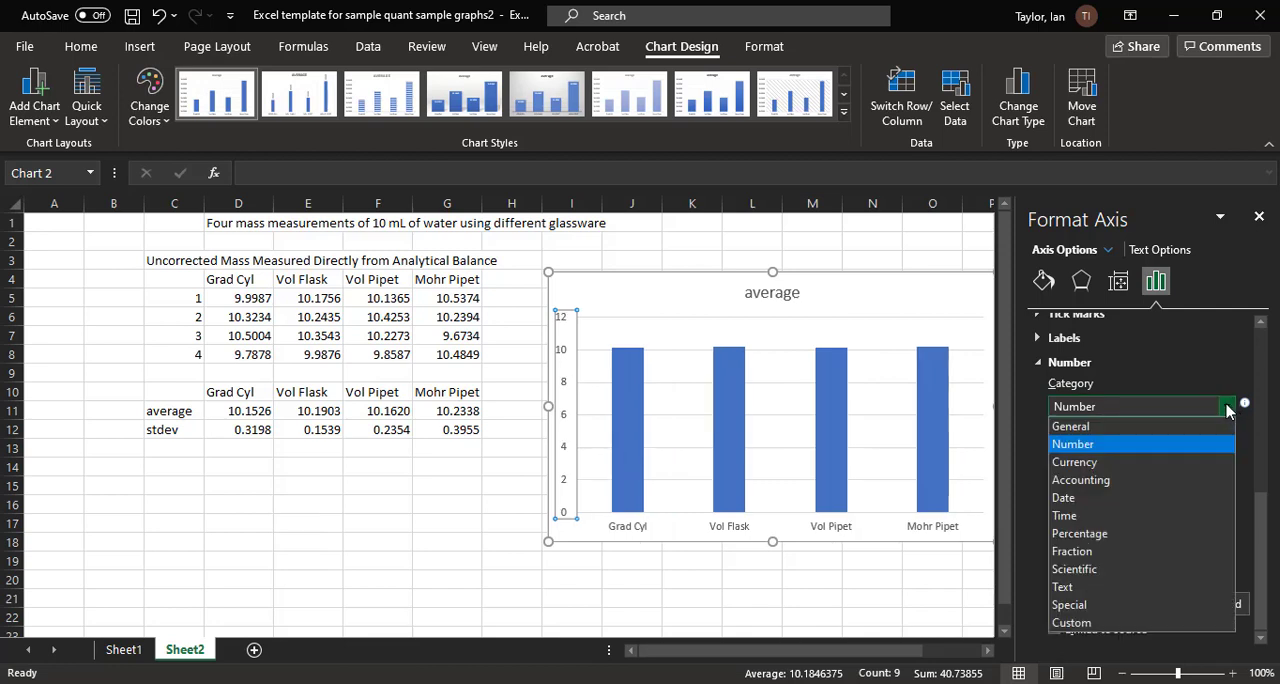
pyautogui.click(1192, 429)
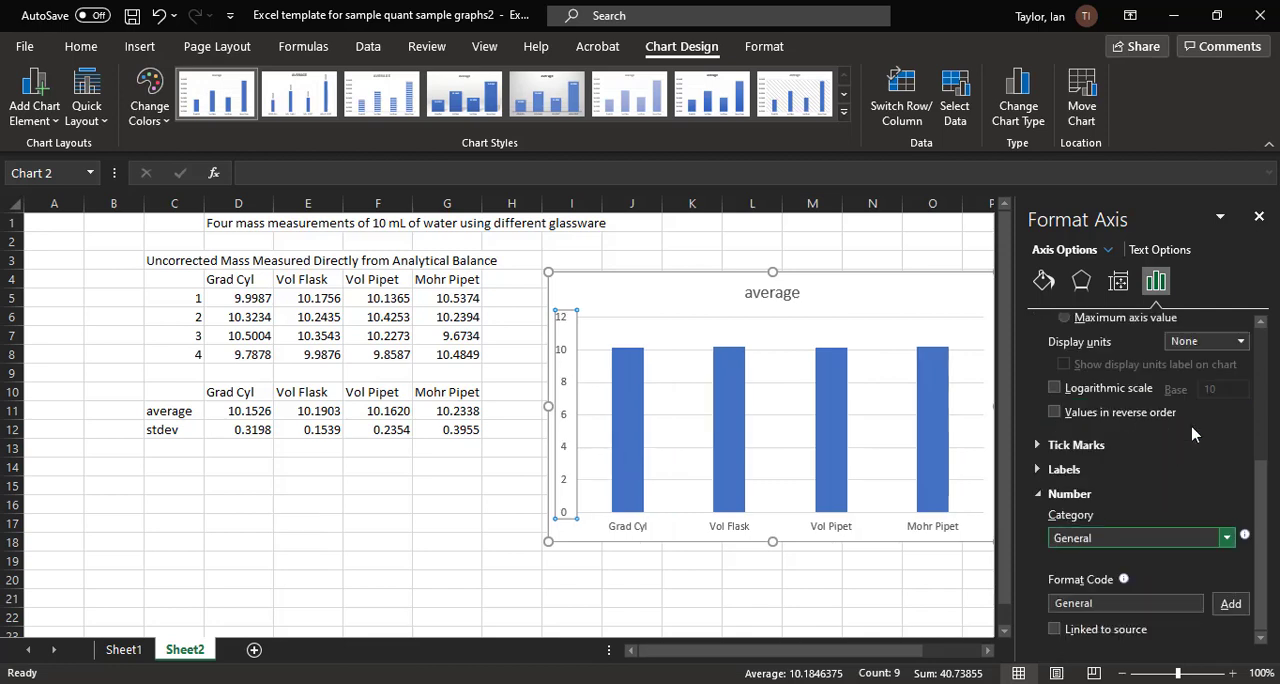
# Step: Try the Scientific number category on the vertical axis and switch back to General
pyautogui.click(1228, 544)
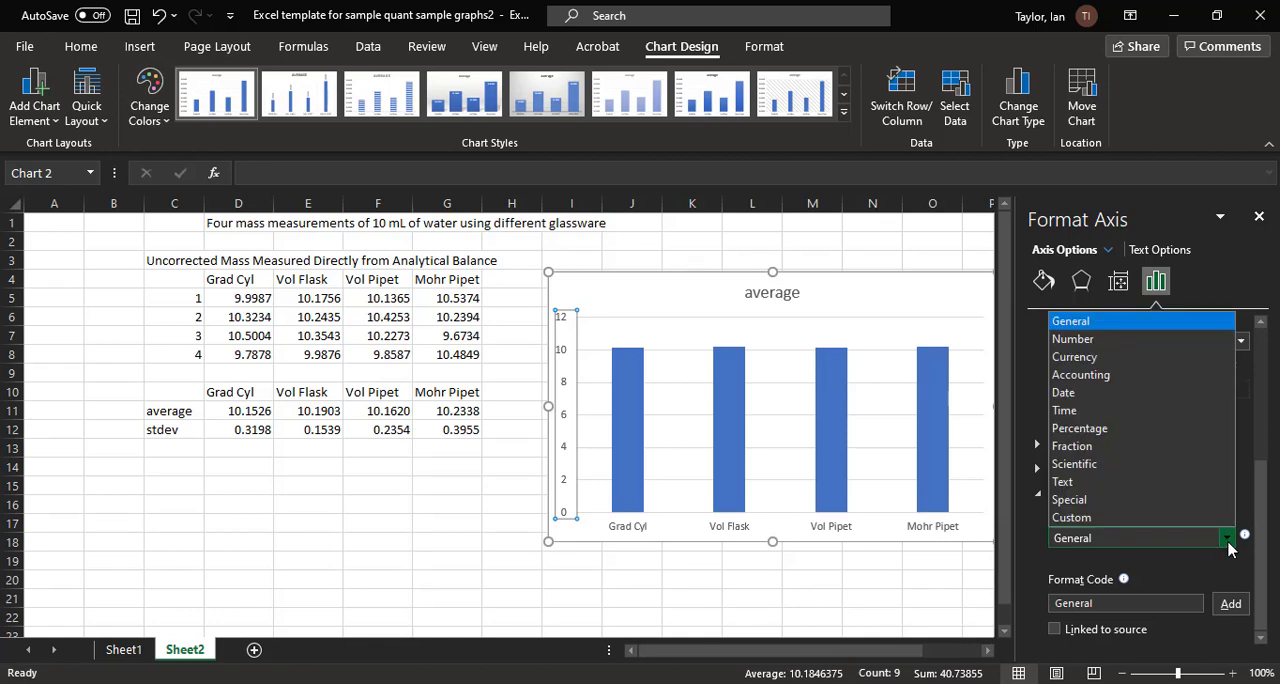
pyautogui.click(1203, 465)
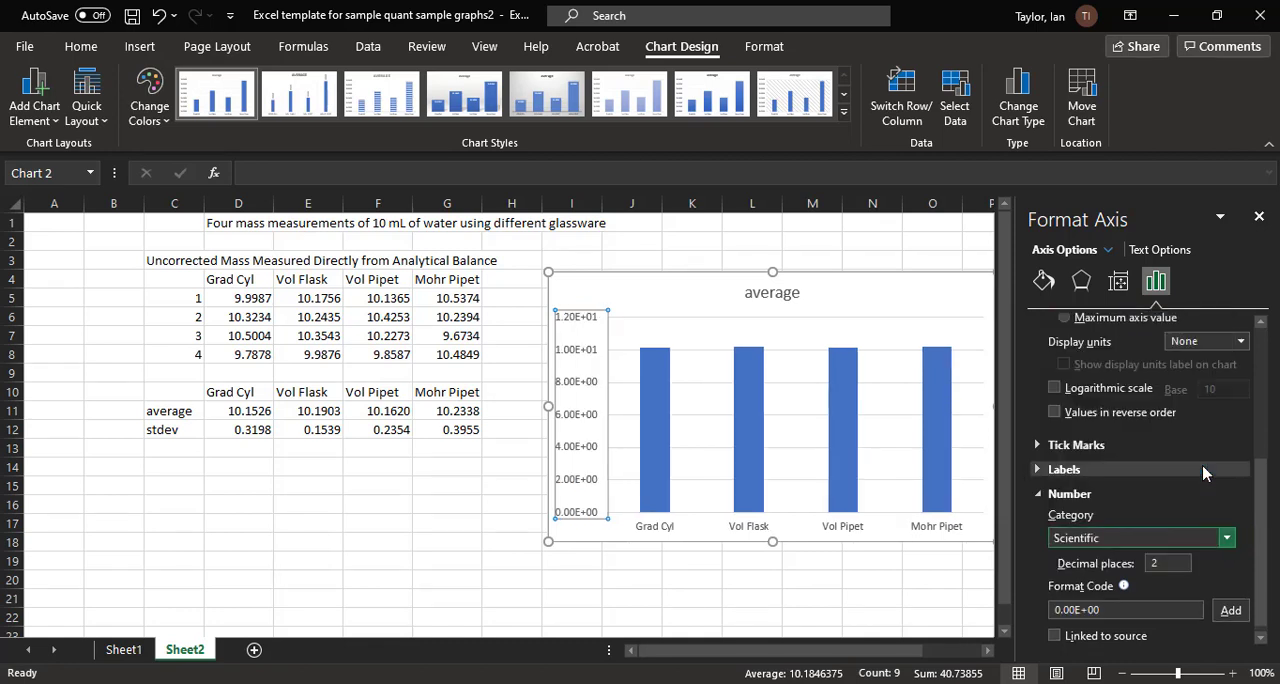
pyautogui.click(1227, 539)
pyautogui.click(1152, 321)
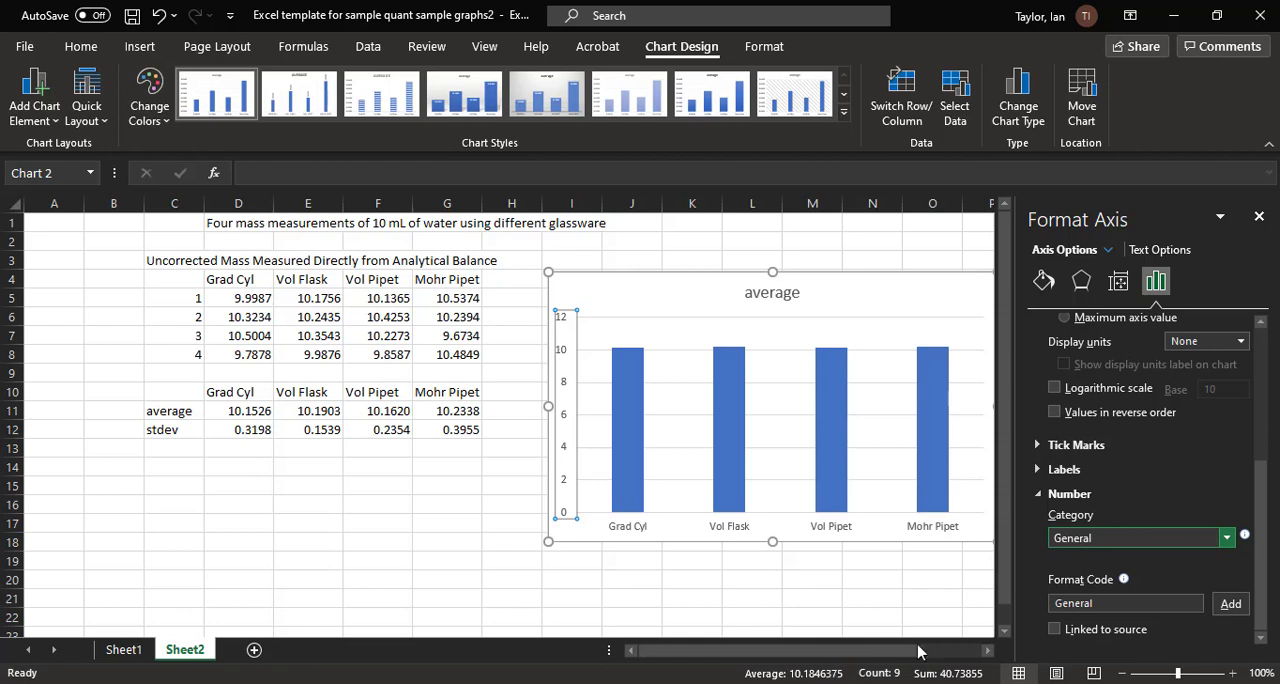
# Step: Delete the chart title and the horizontal major gridlines from the column chart
pyautogui.moveTo(918, 651)
pyautogui.mouseDown()
pyautogui.moveTo(910, 660)
pyautogui.moveTo(935, 663)
pyautogui.mouseUp()
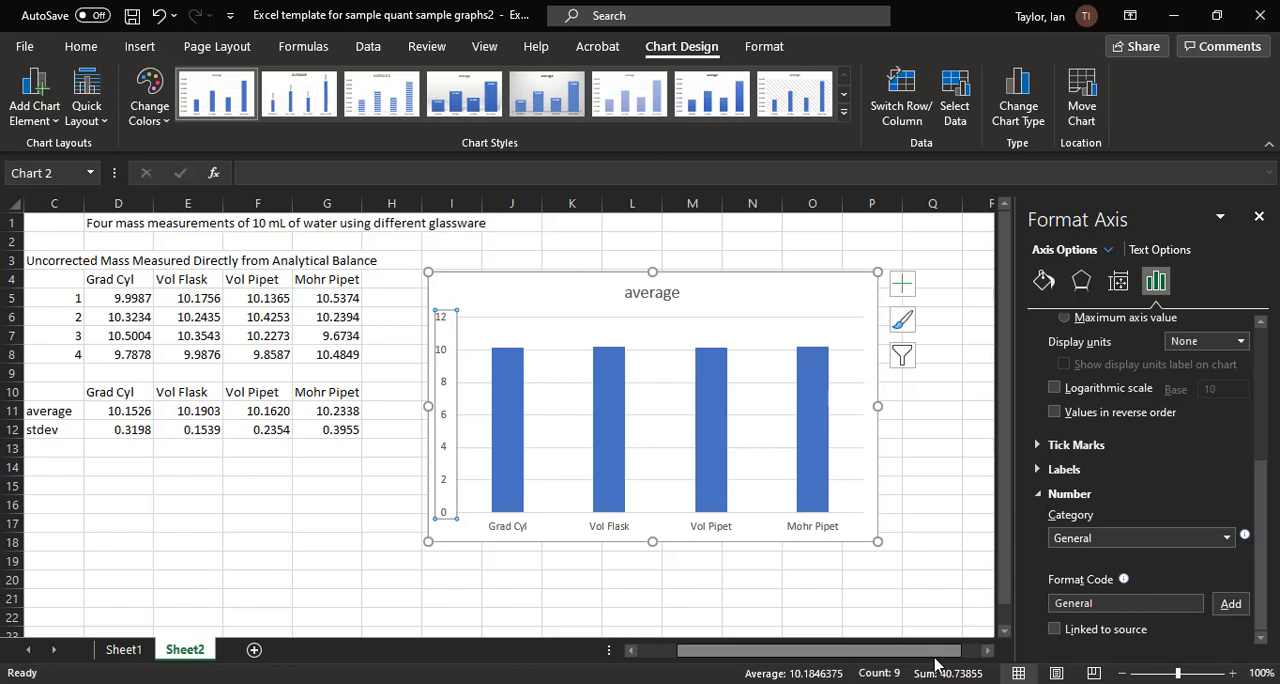
pyautogui.click(676, 300)
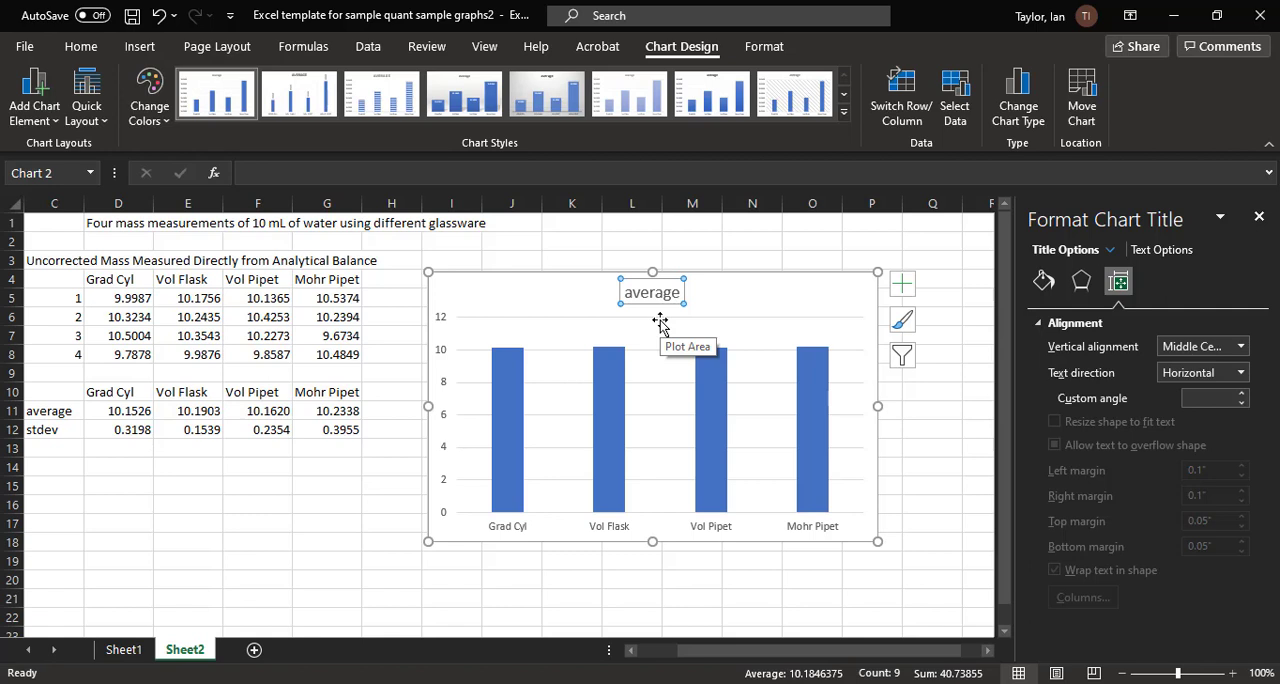
pyautogui.press('Delete')
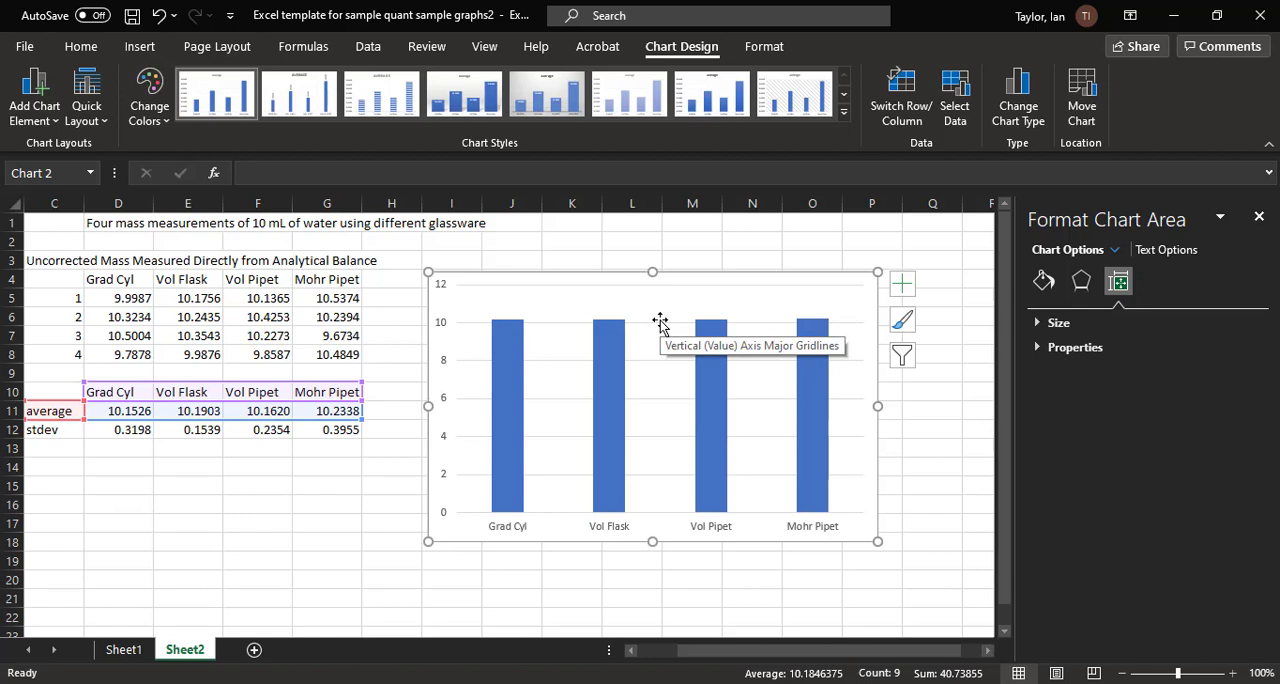
pyautogui.click(660, 322)
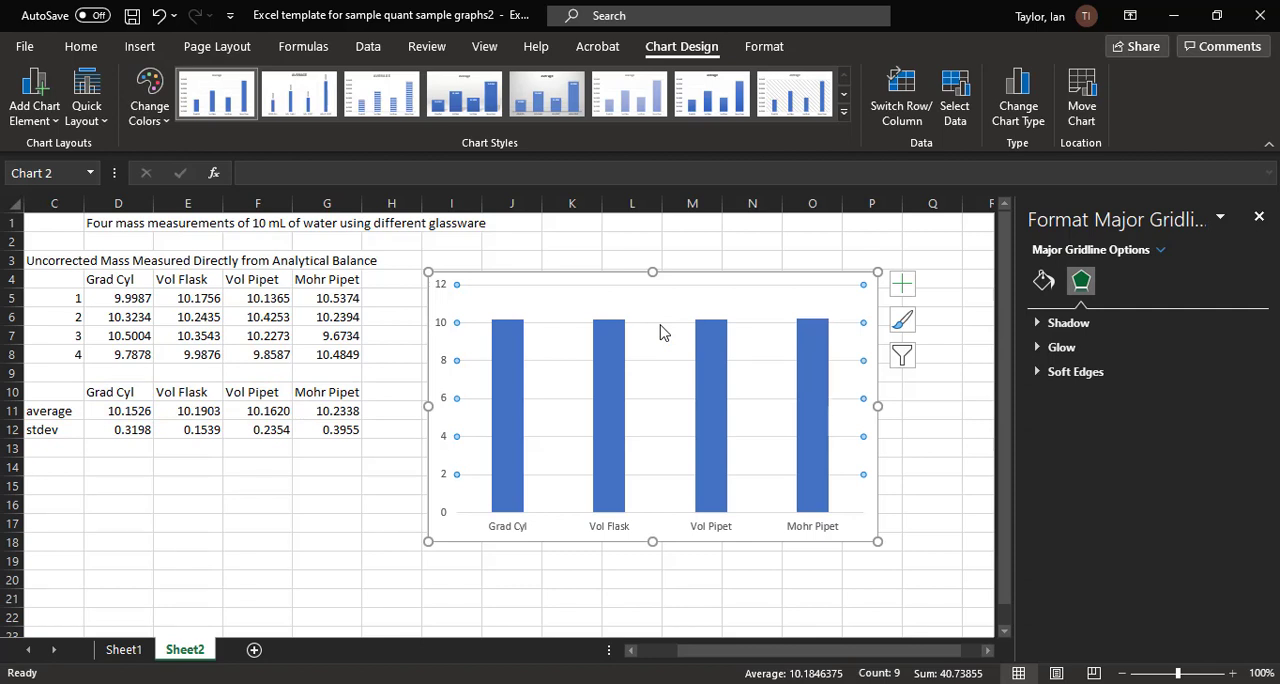
pyautogui.press('Escape')
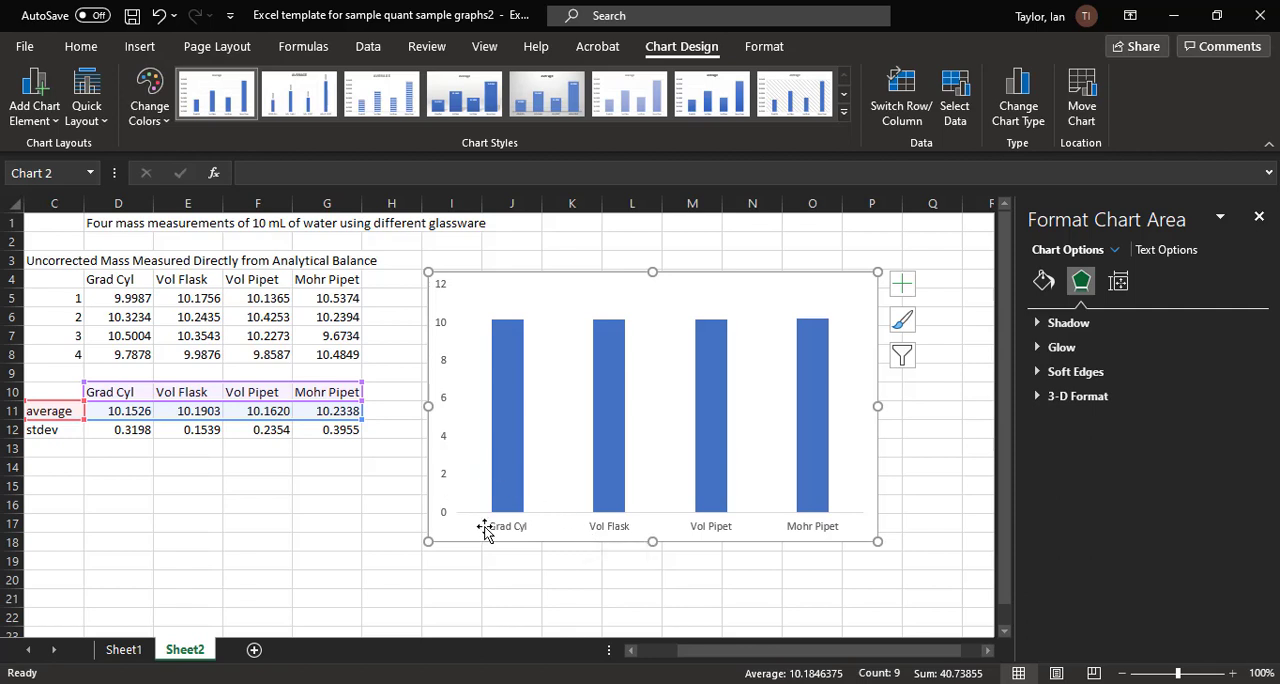
# Step: Set the font size of the vertical axis labels to 16
pyautogui.click(447, 478)
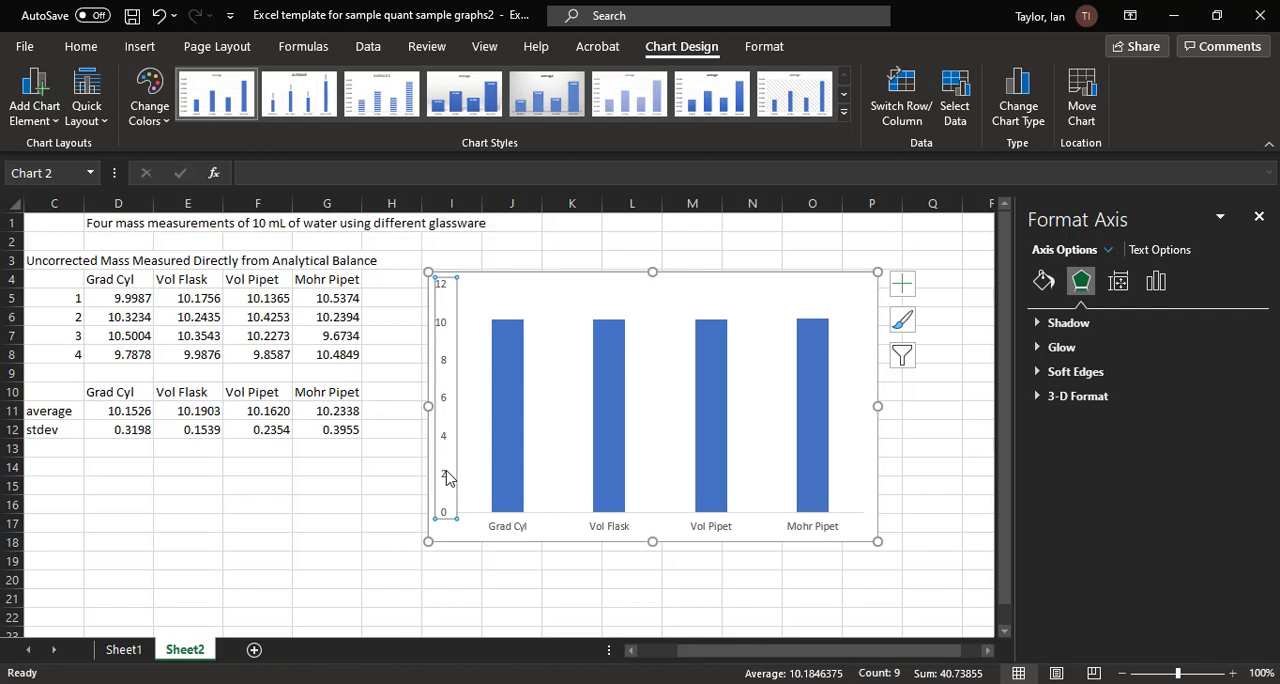
pyautogui.click(82, 47)
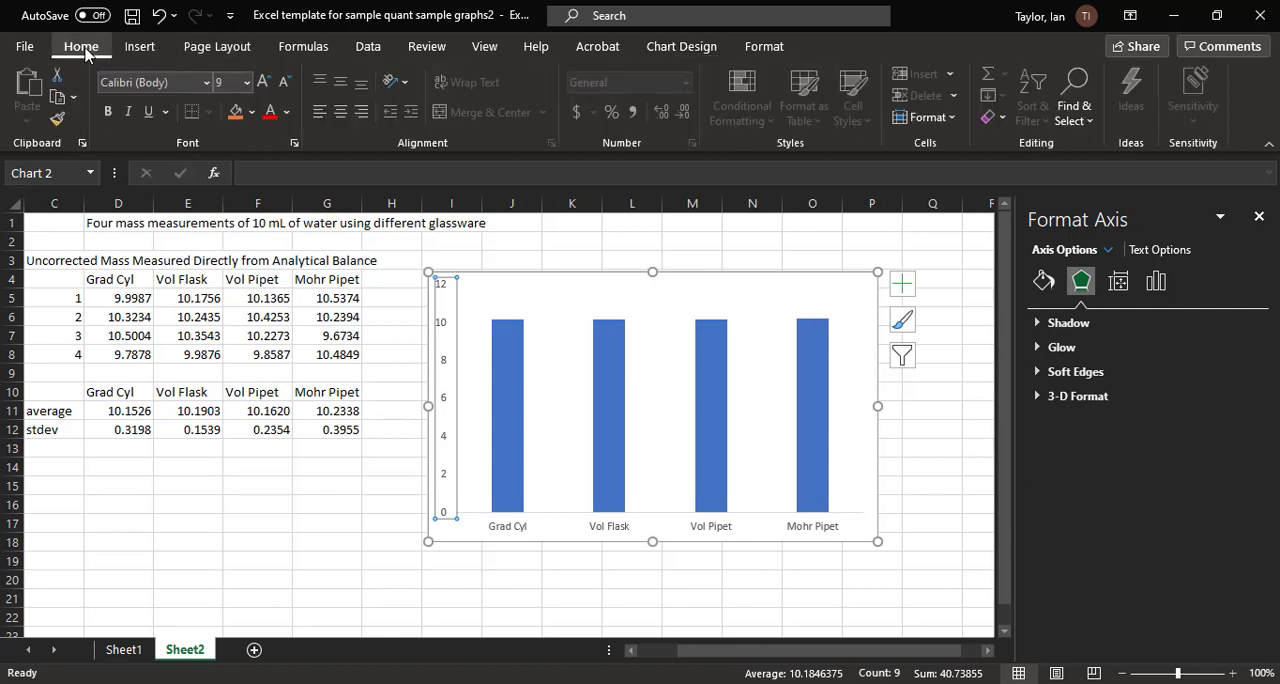
pyautogui.click(232, 84)
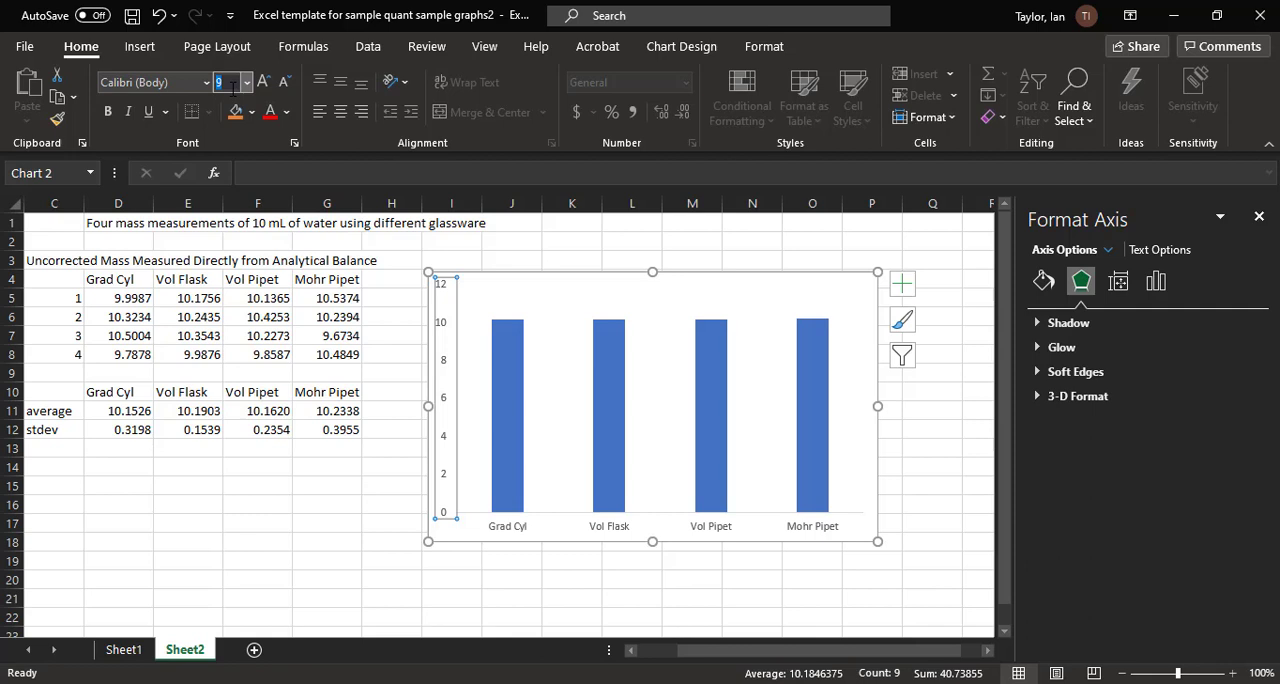
pyautogui.write('16')
pyautogui.click(553, 595)
# Step: Set the font color of the chart's vertical axis labels to Automatic black
pyautogui.click(452, 424)
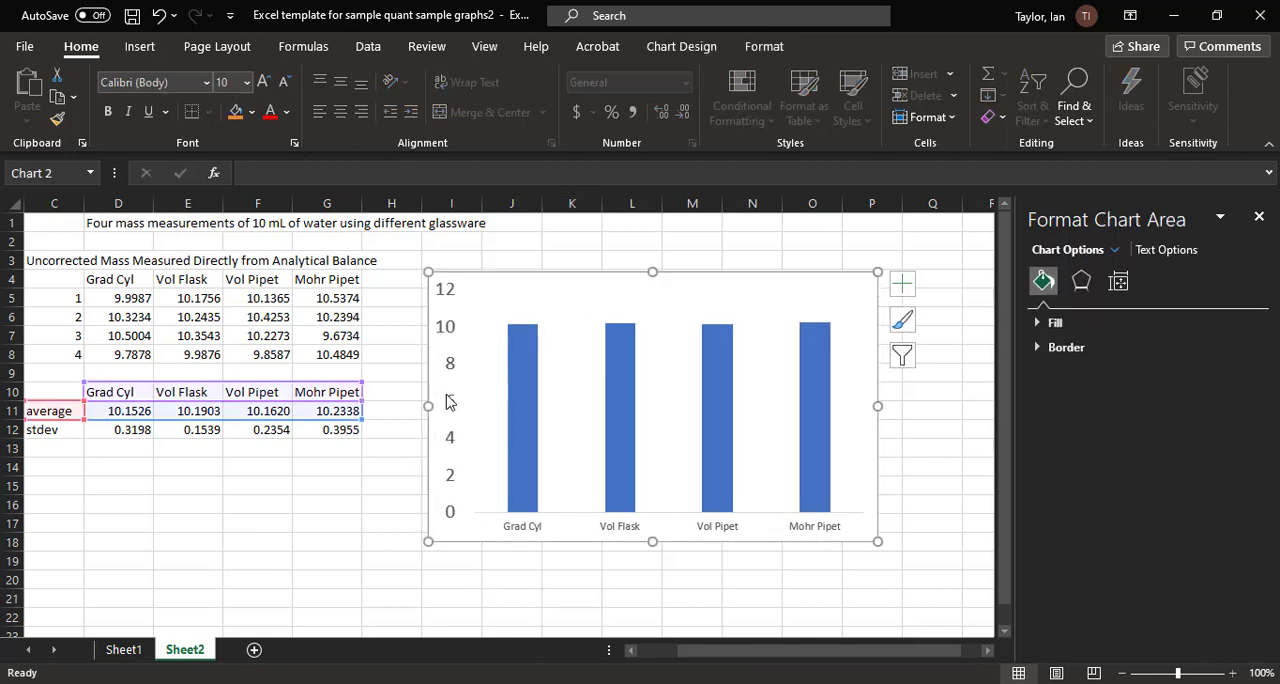
pyautogui.click(447, 401)
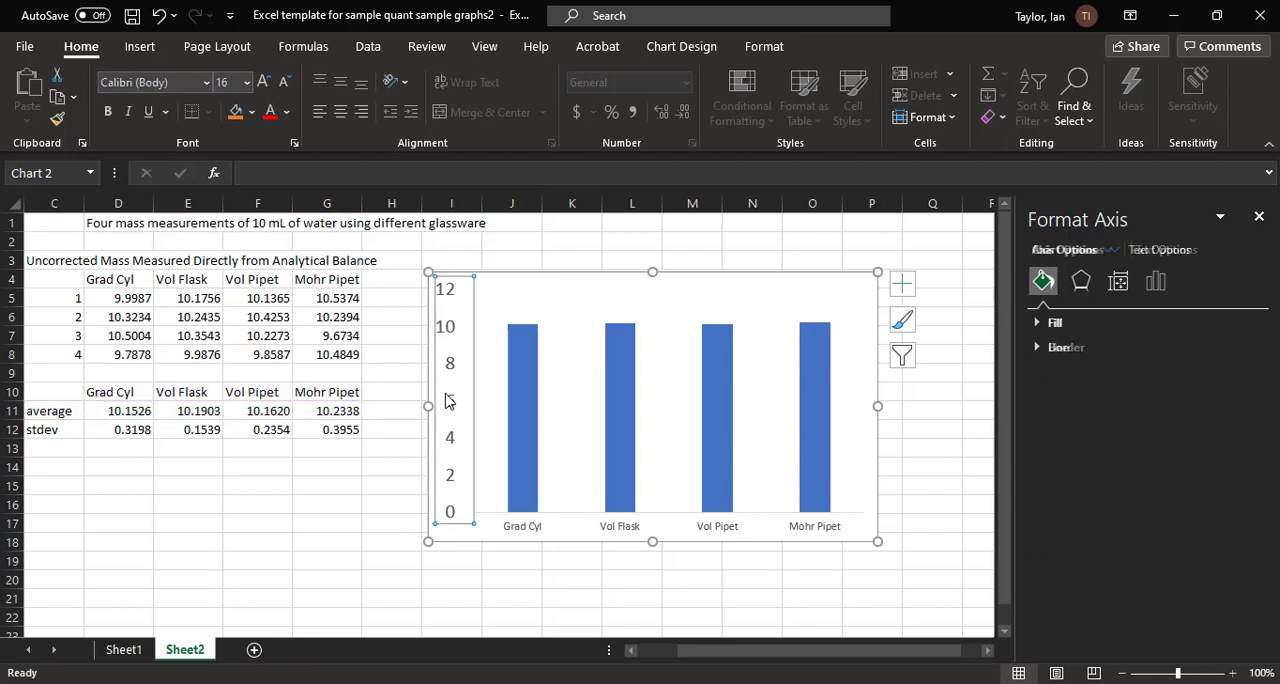
pyautogui.click(287, 113)
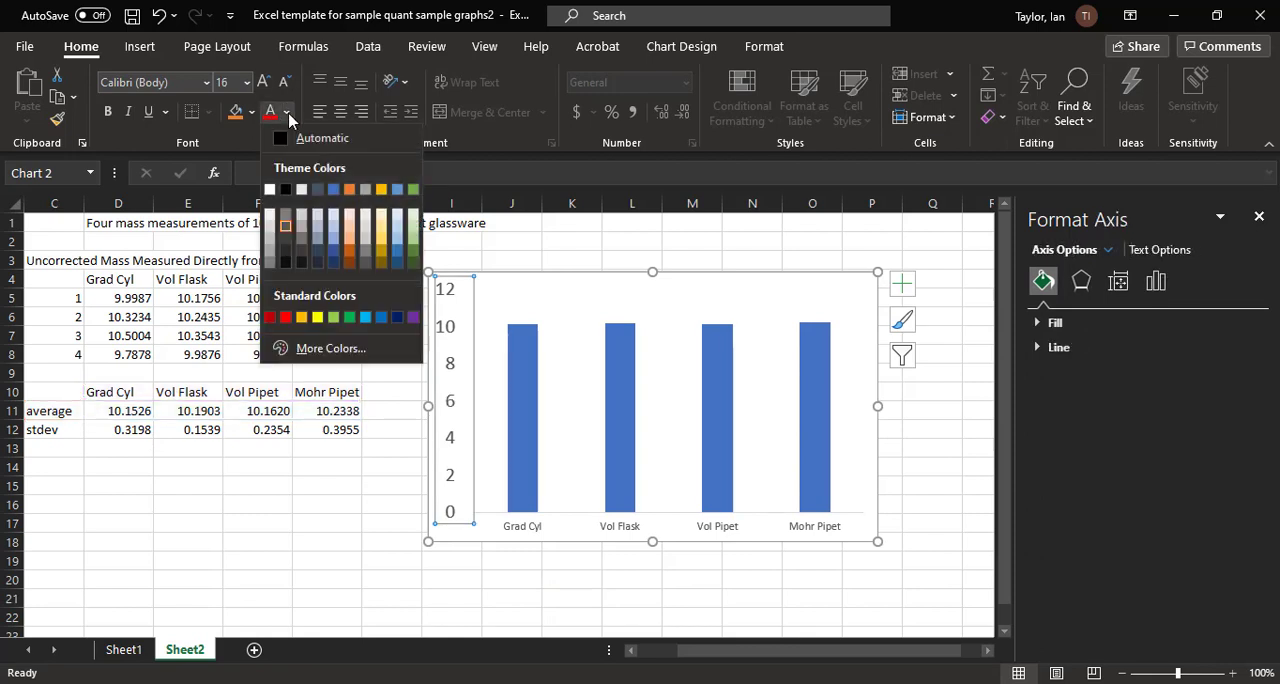
pyautogui.click(284, 145)
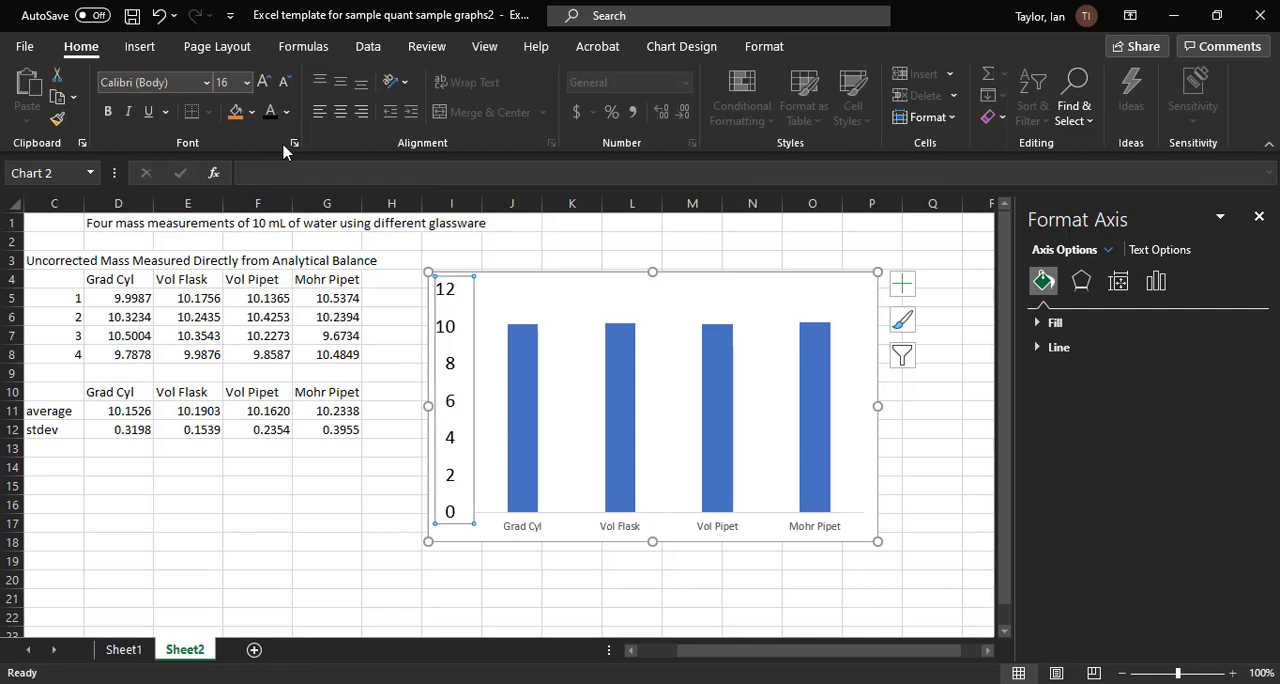
pyautogui.click(372, 549)
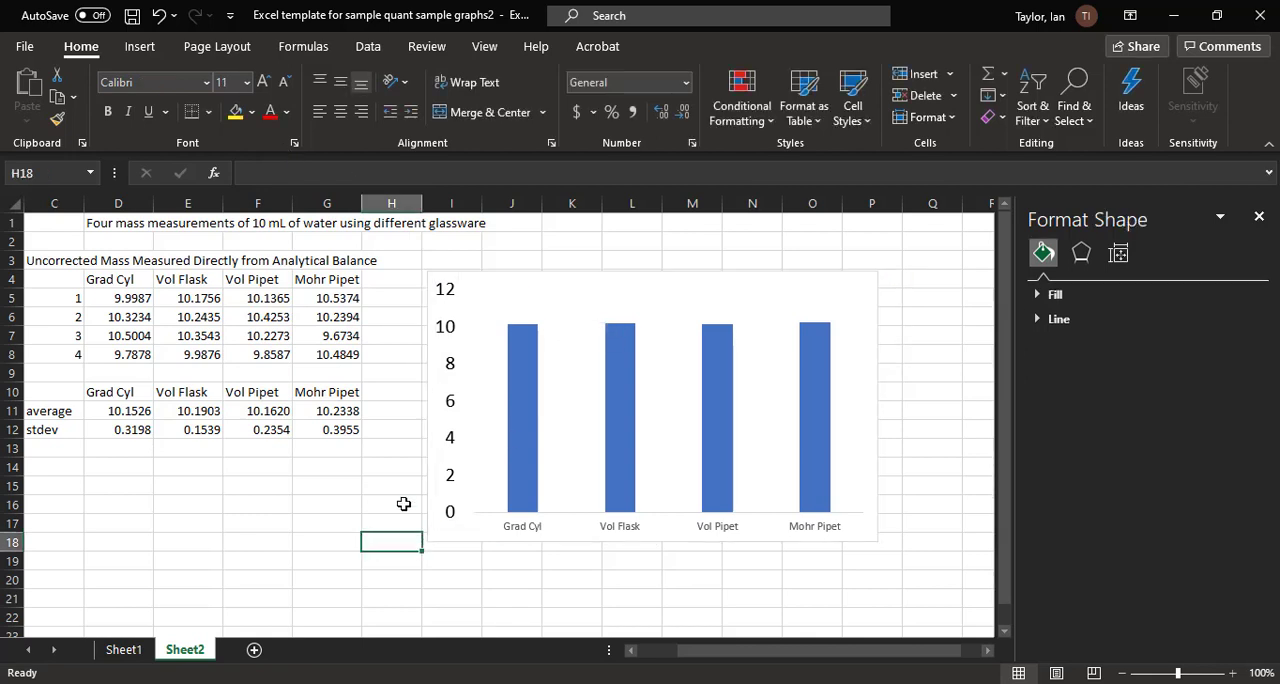
# Step: Format the vertical axis line as a solid black line with a width of 1.5 pt
pyautogui.click(455, 410)
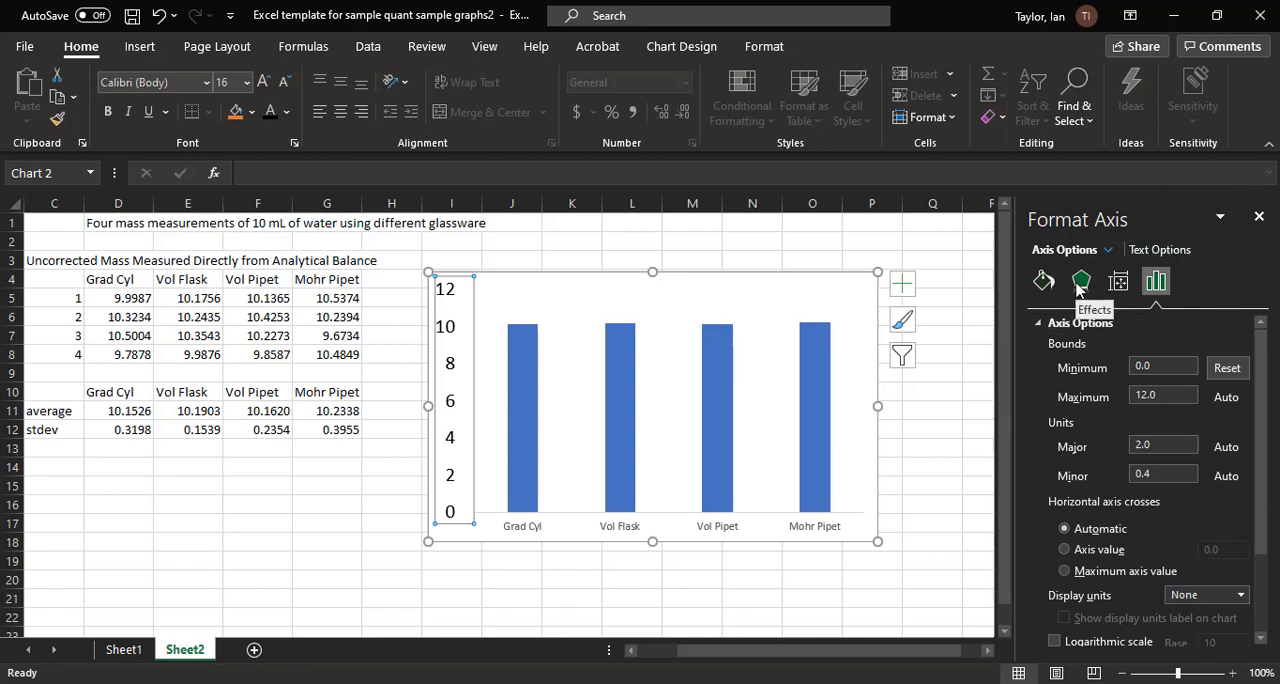
pyautogui.rightClick(452, 368)
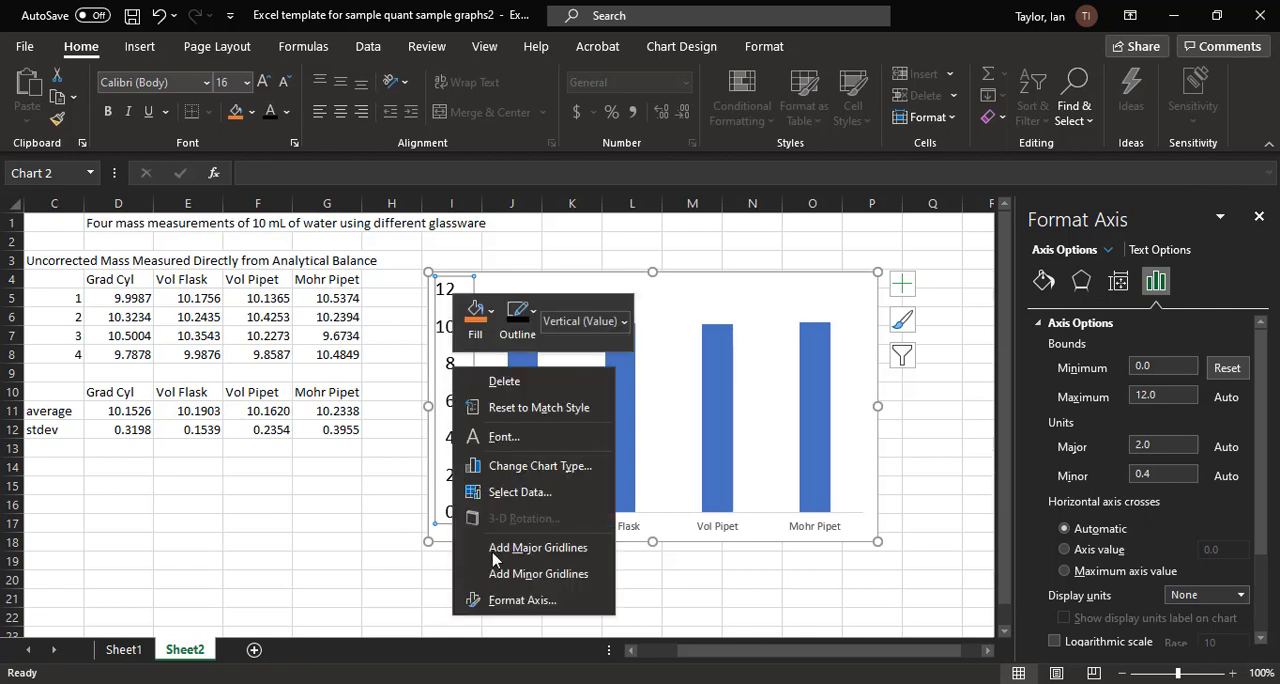
pyautogui.click(555, 604)
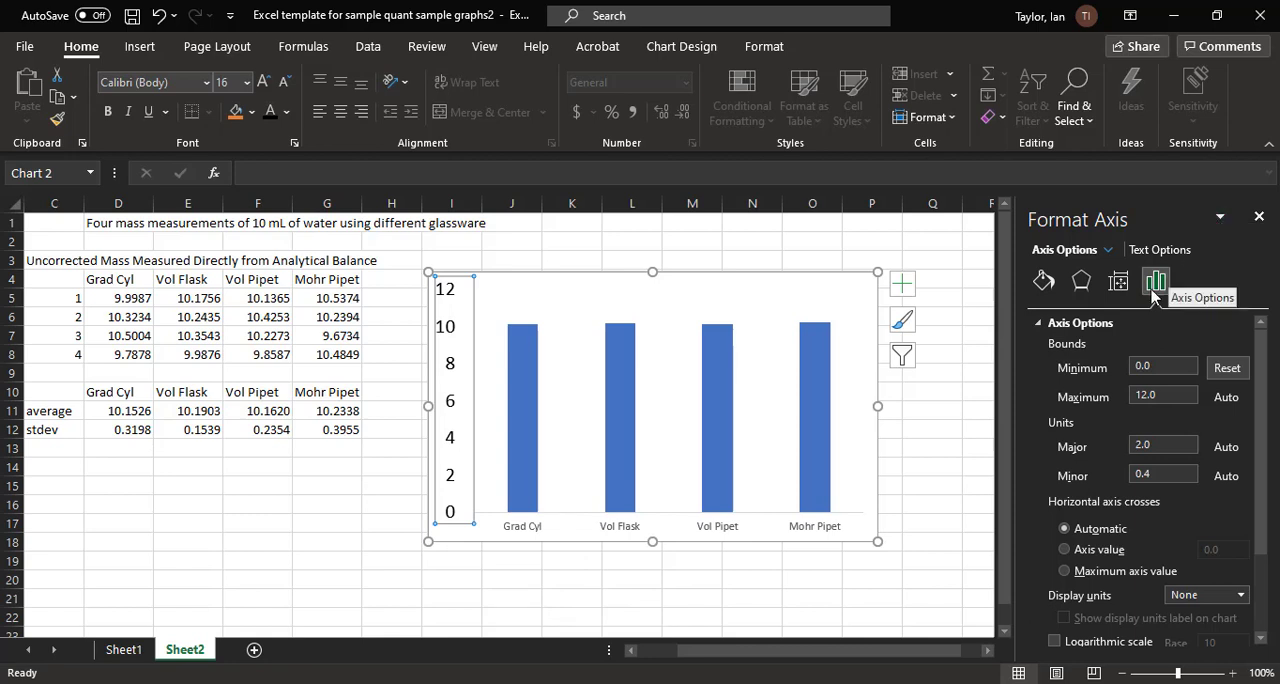
pyautogui.click(1043, 282)
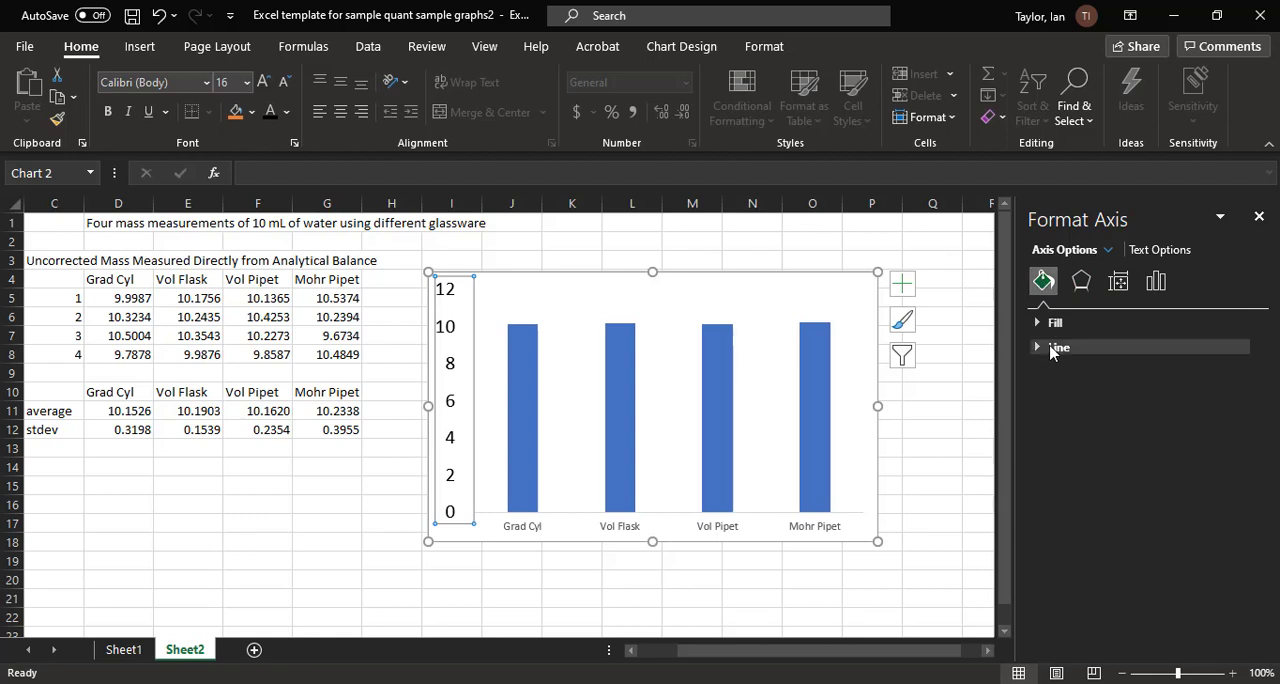
pyautogui.click(1052, 348)
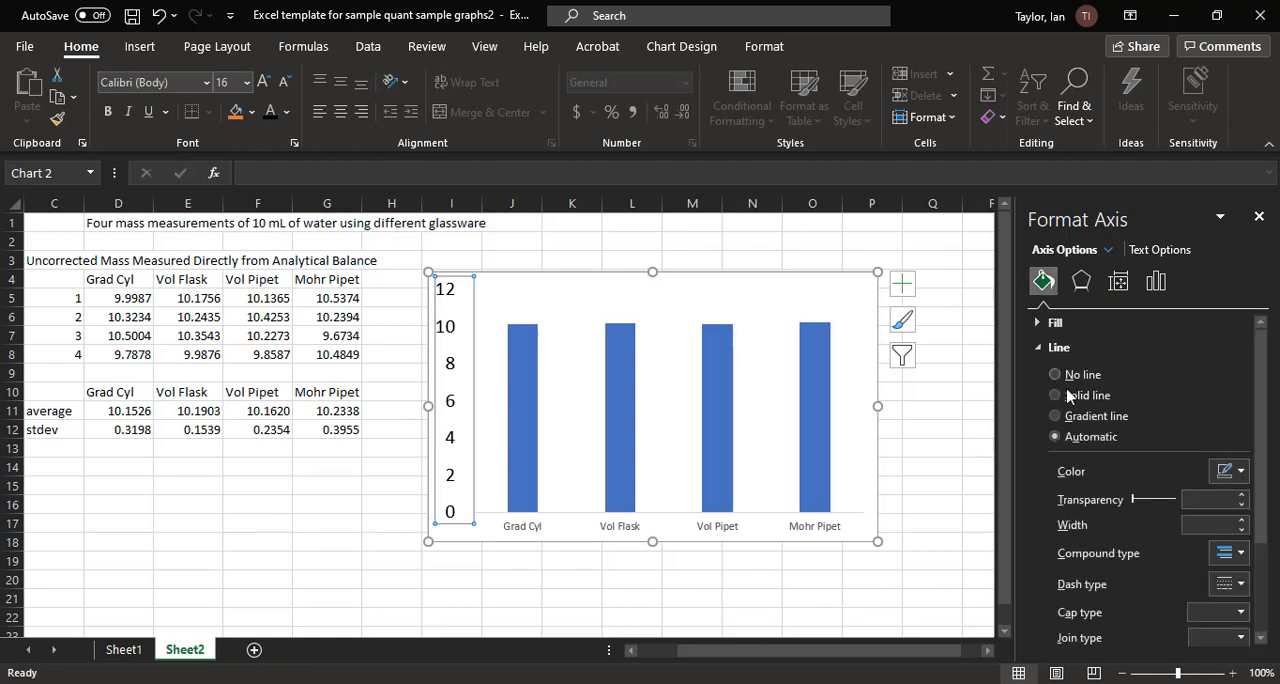
pyautogui.click(1084, 397)
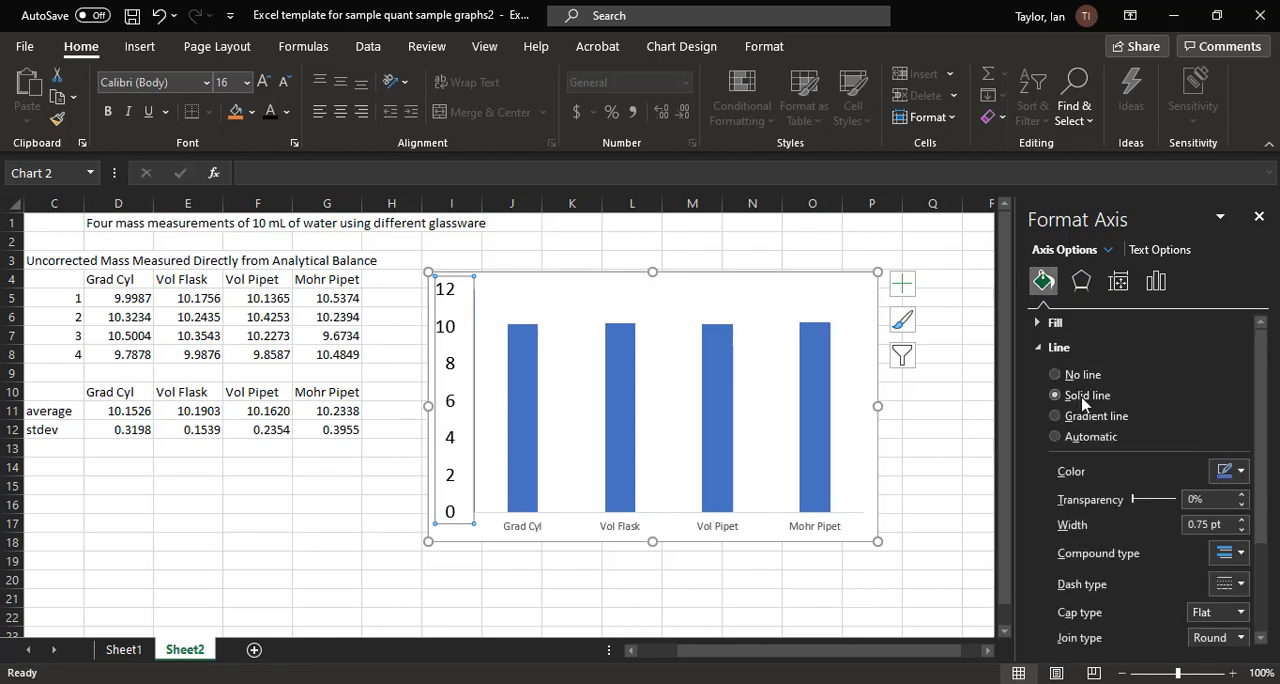
pyautogui.click(1240, 471)
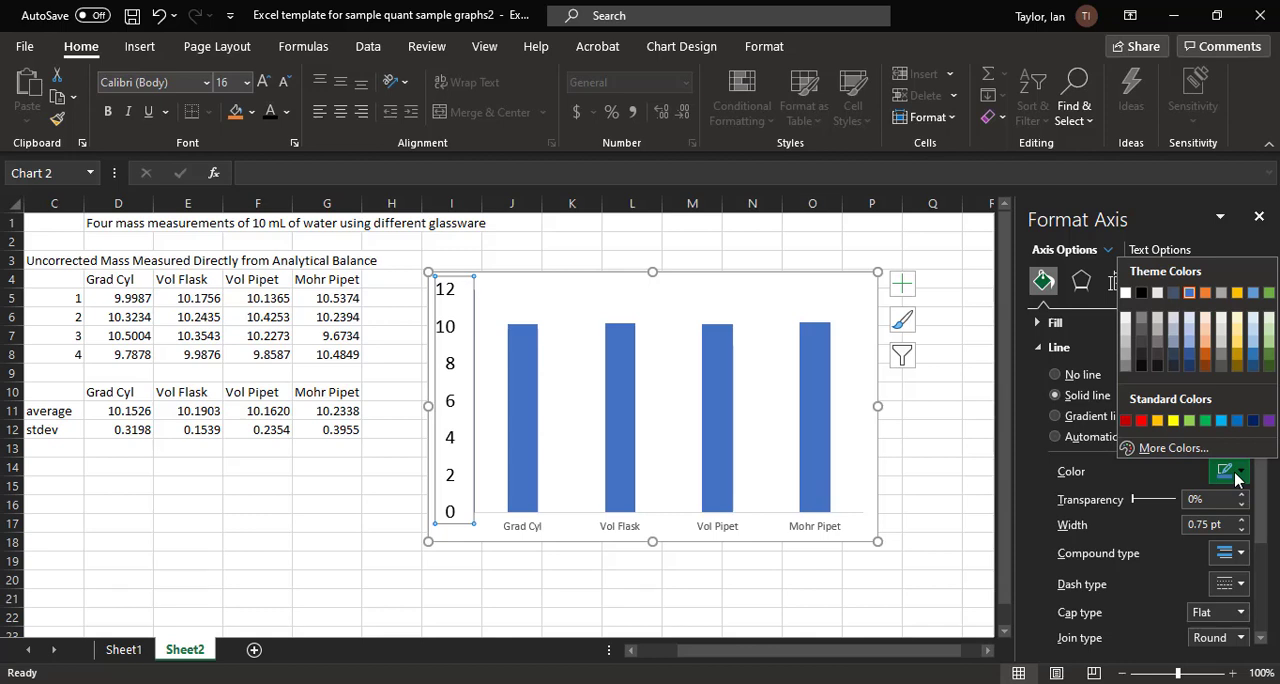
pyautogui.click(1141, 292)
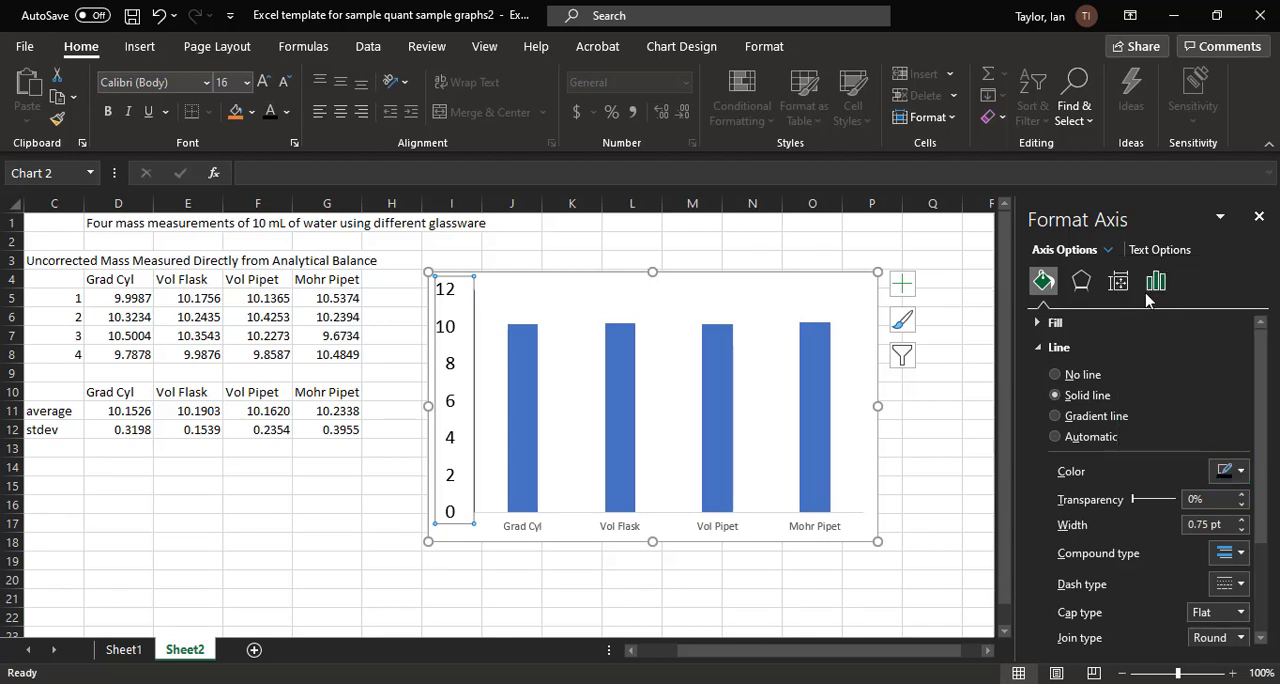
pyautogui.doubleClick(1198, 524)
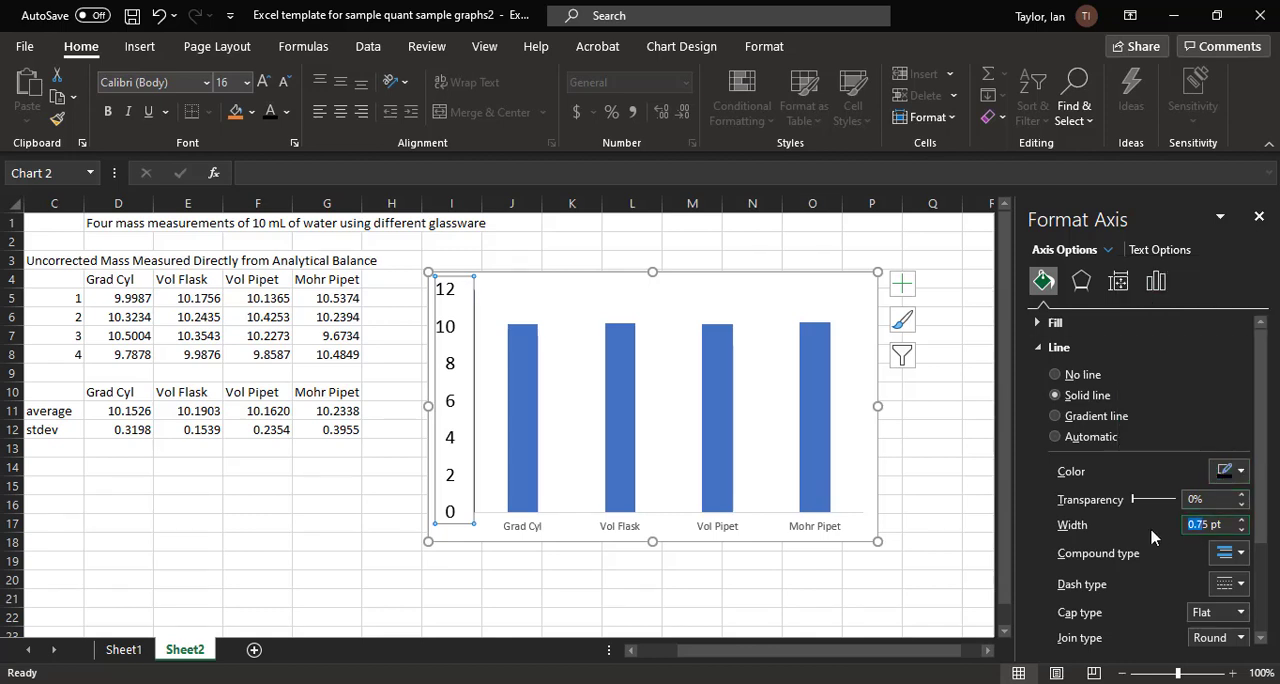
pyautogui.write('1.5')
pyautogui.press('Return')
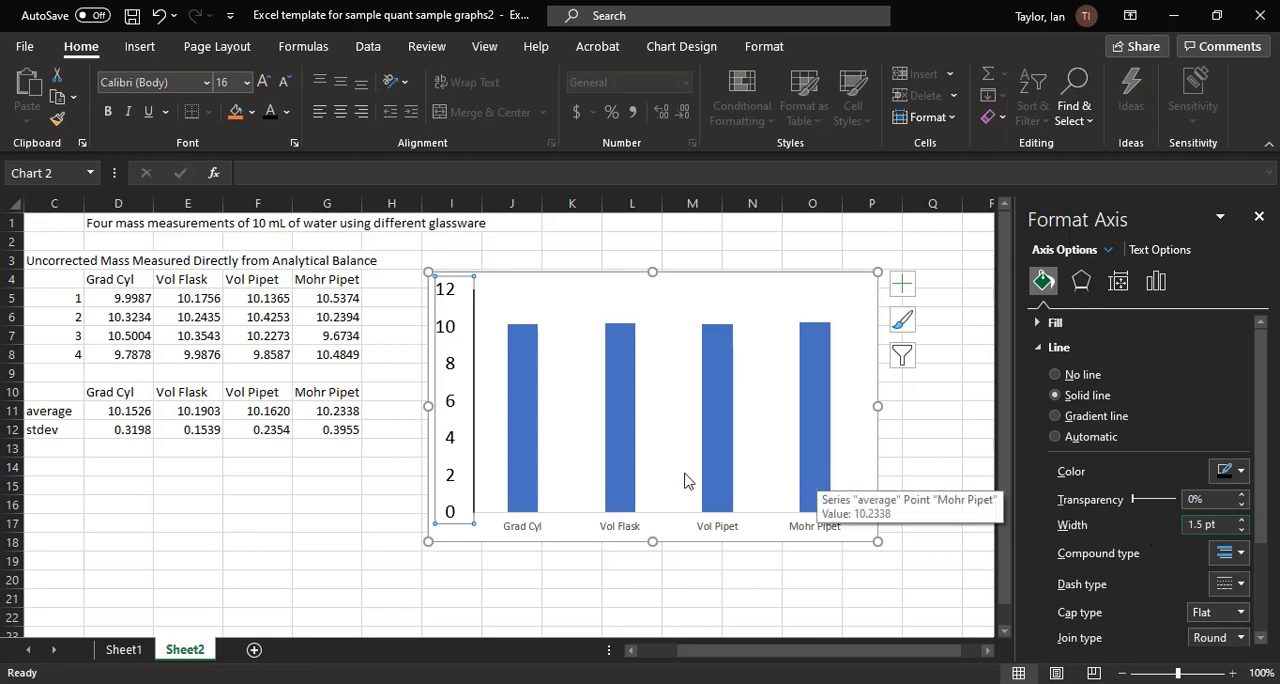
pyautogui.click(559, 582)
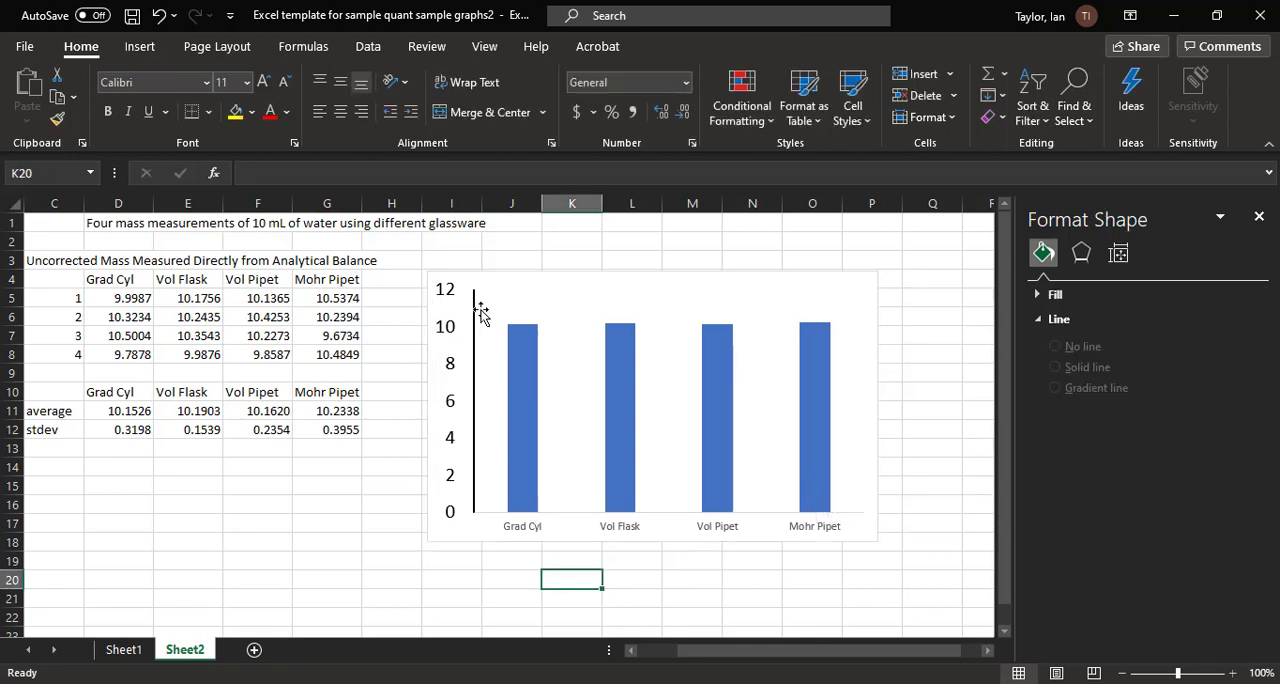
# Step: Set the major tick marks of the vertical axis to Outside
pyautogui.click(450, 405)
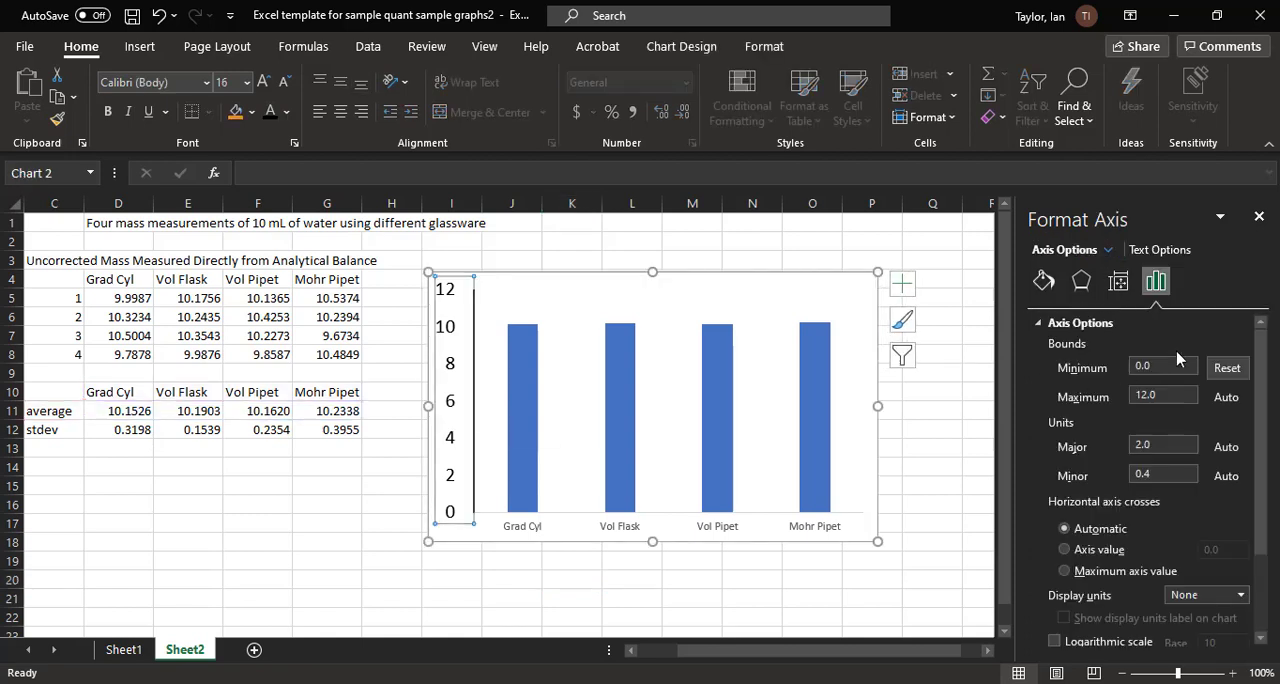
pyautogui.moveTo(1260, 358)
pyautogui.mouseDown()
pyautogui.moveTo(1258, 440)
pyautogui.moveTo(1258, 360)
pyautogui.mouseUp()
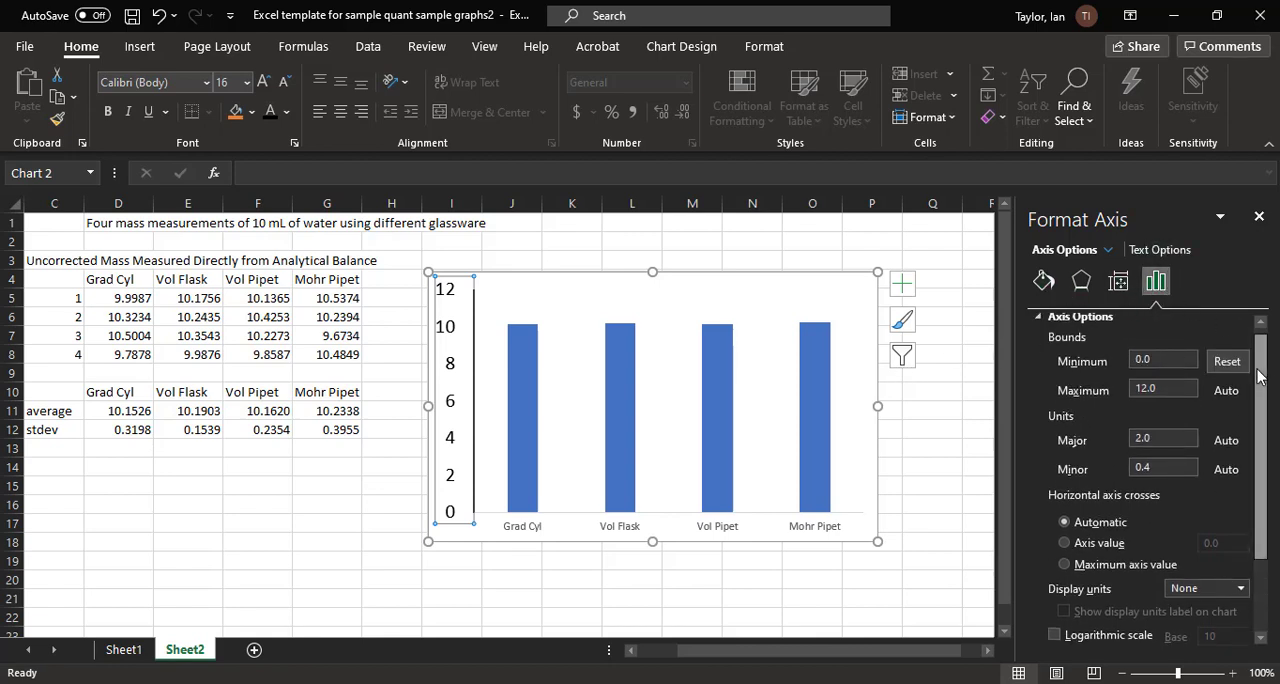
pyautogui.scroll(-3, 1250, 470)
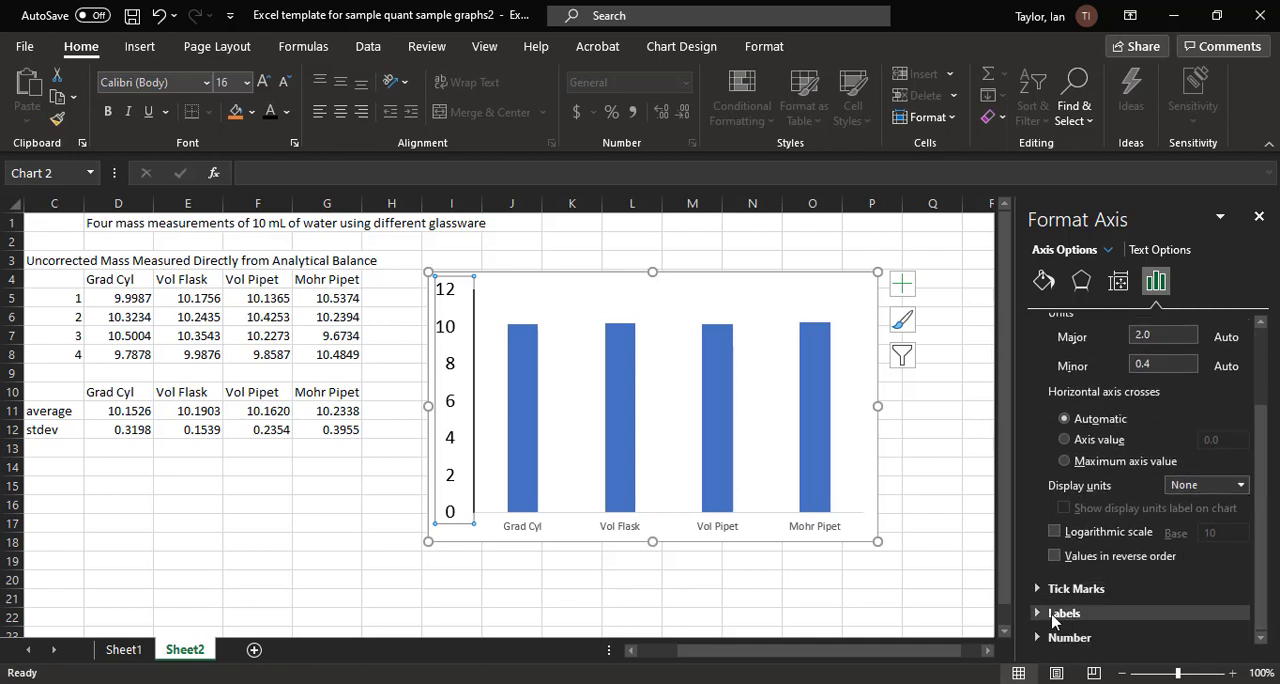
pyautogui.click(1075, 589)
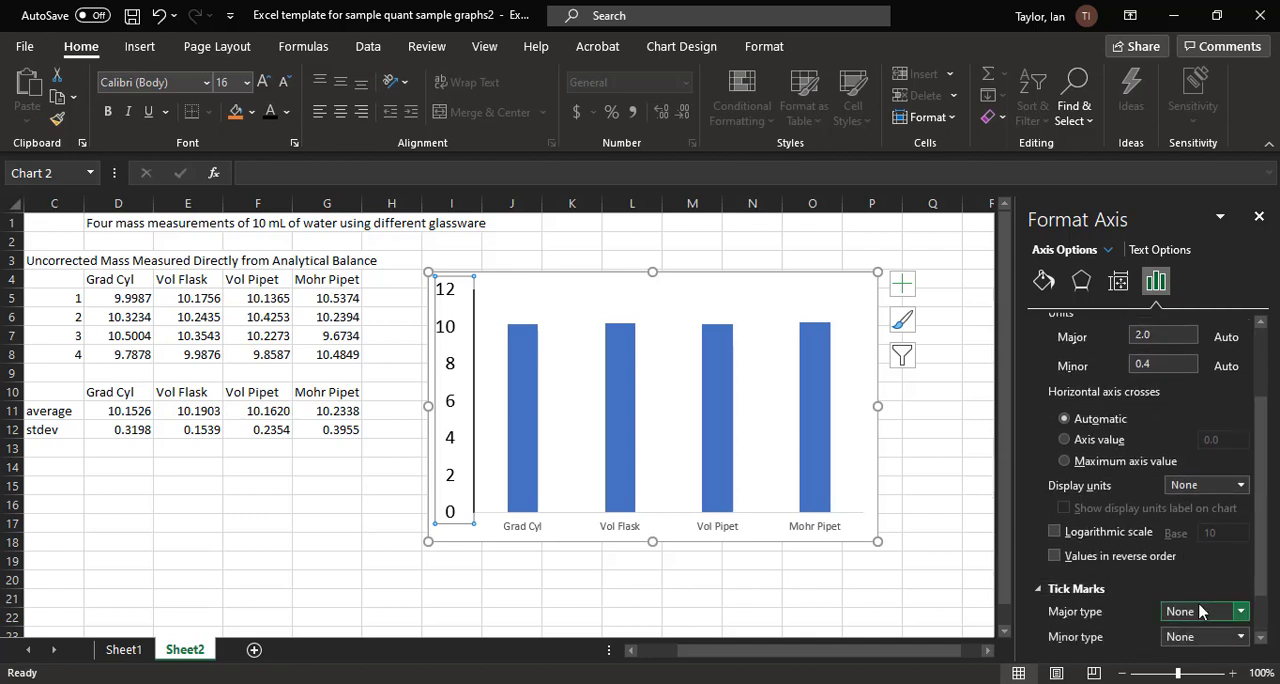
pyautogui.click(1241, 612)
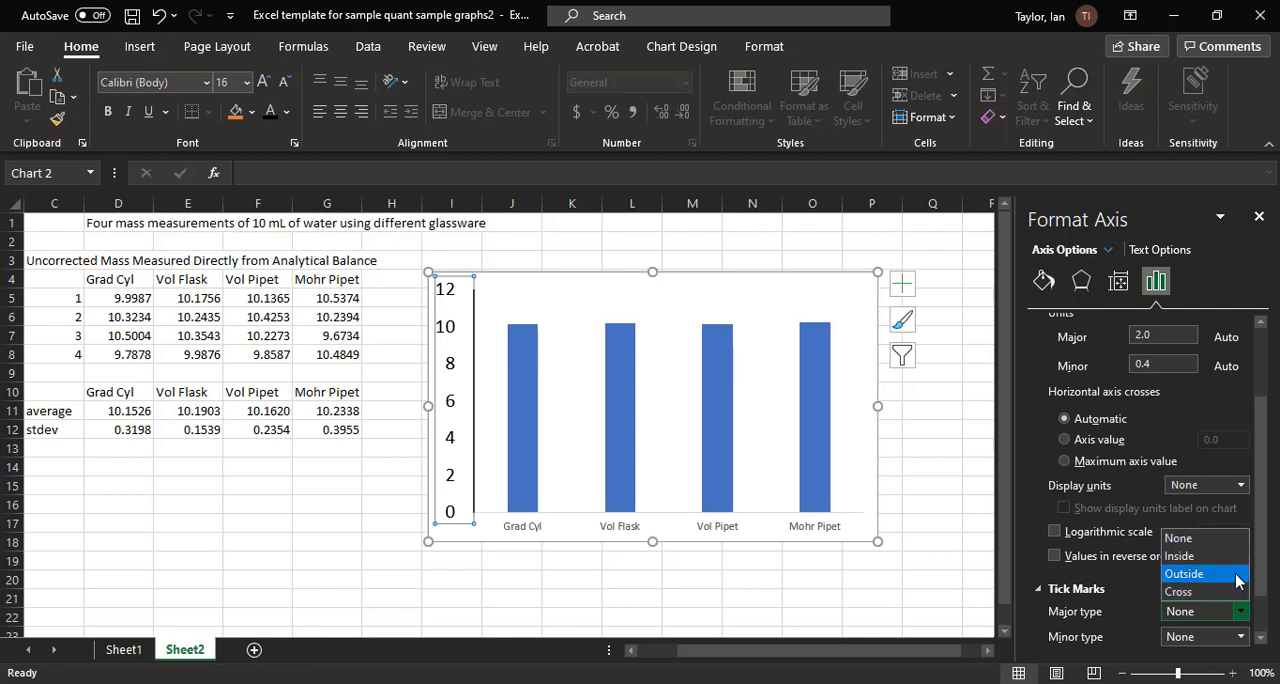
pyautogui.click(1238, 574)
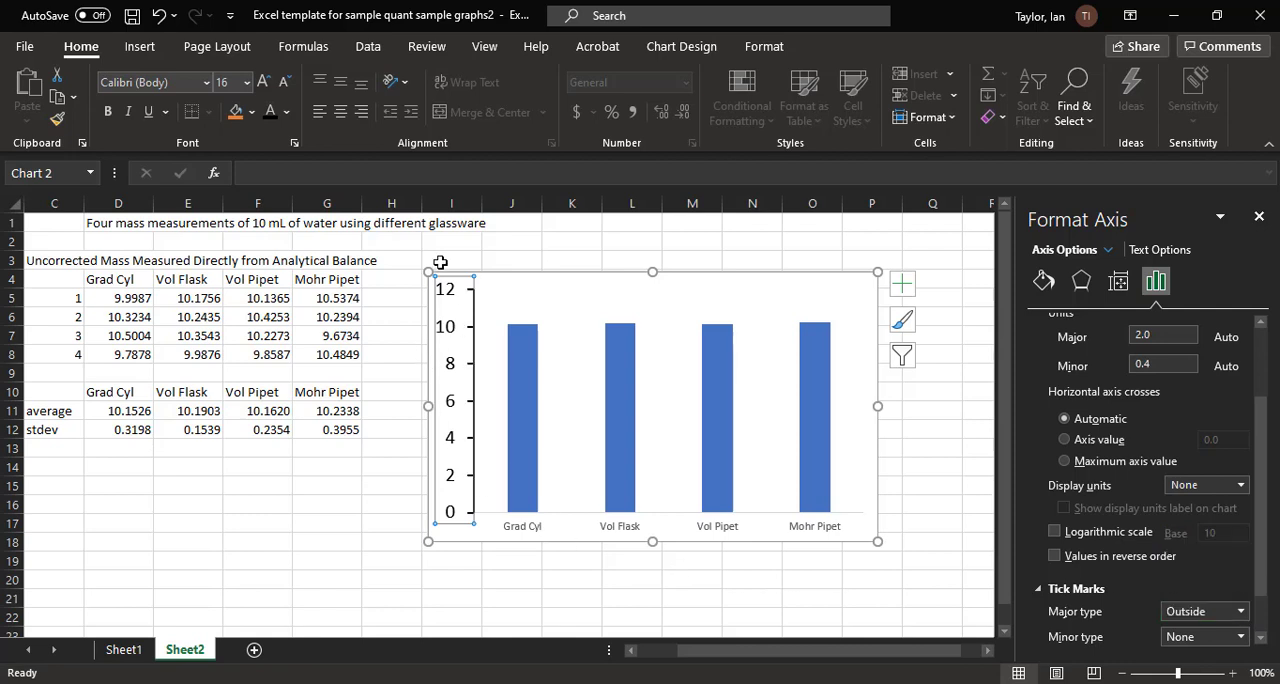
# Step: Set the font size of the horizontal axis category labels to 16
pyautogui.click(535, 532)
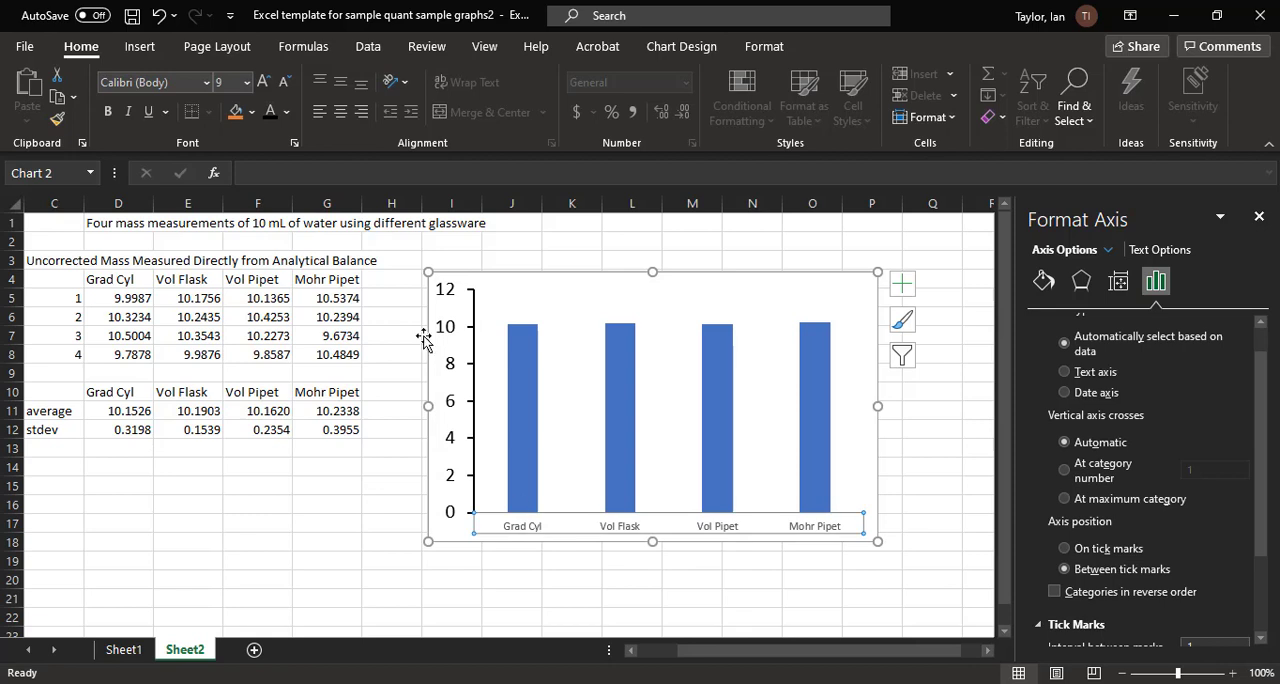
pyautogui.click(228, 82)
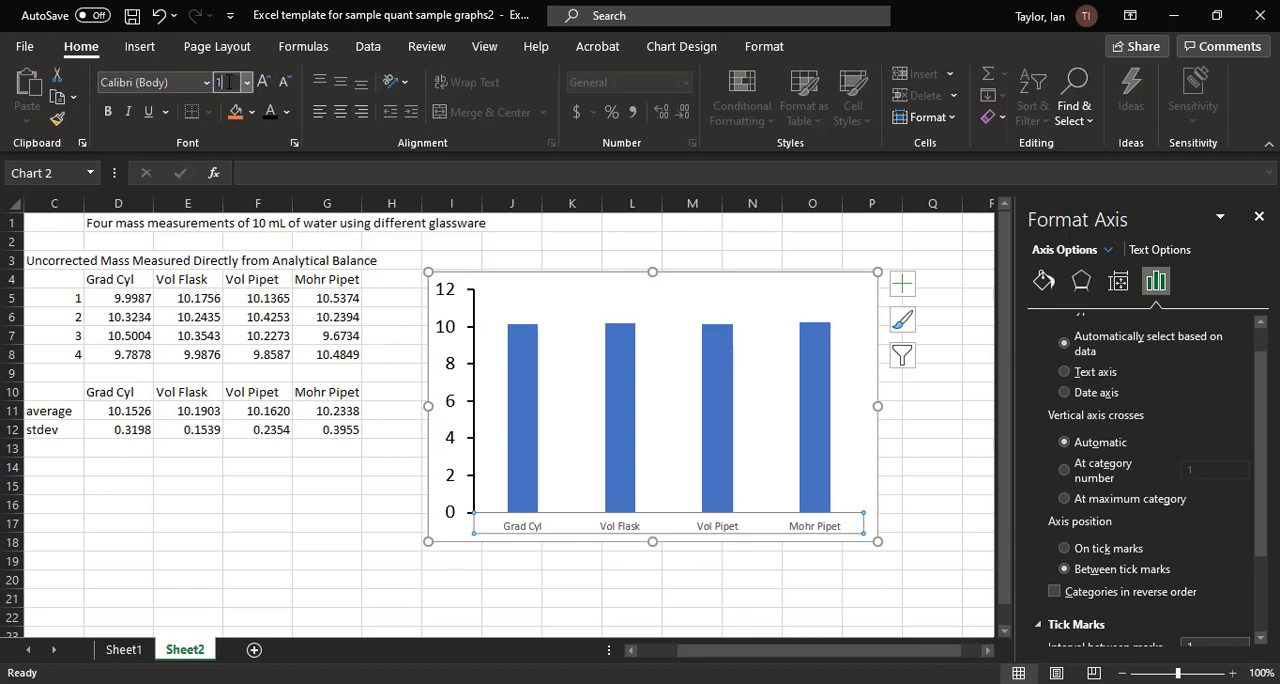
pyautogui.write('16')
pyautogui.press('Return')
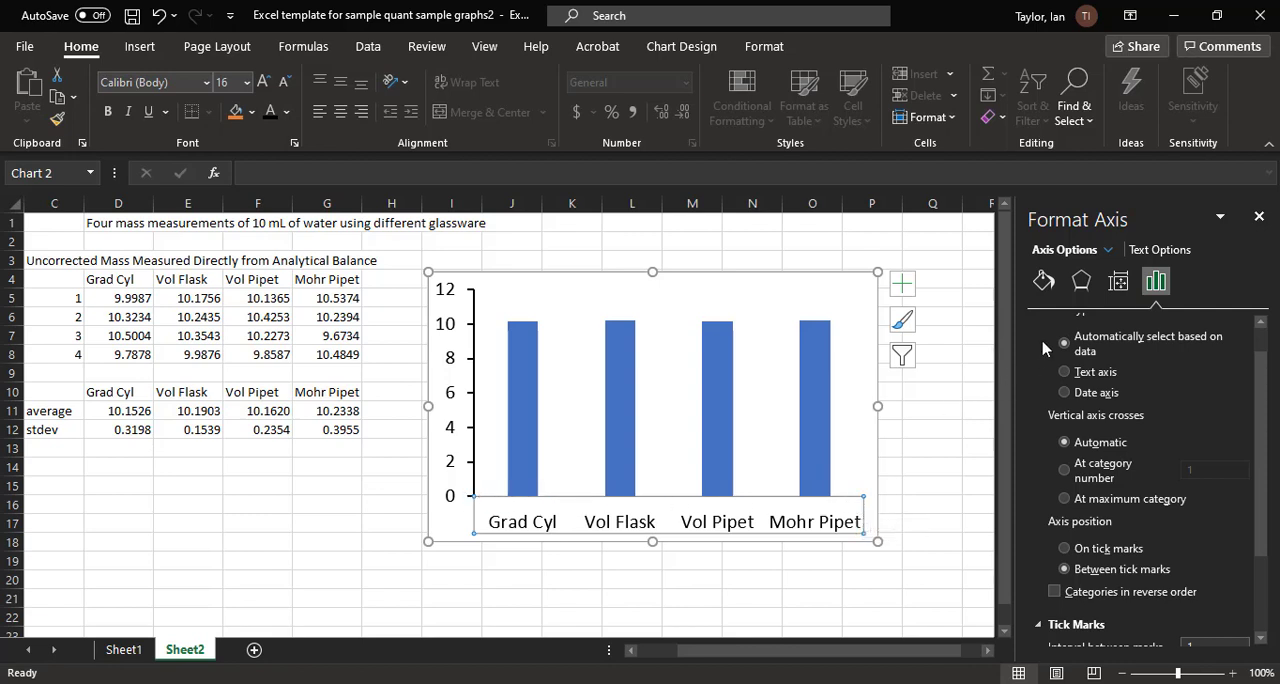
# Step: Format the horizontal axis line as a solid black line with a width of 1.5 pt
pyautogui.click(1043, 283)
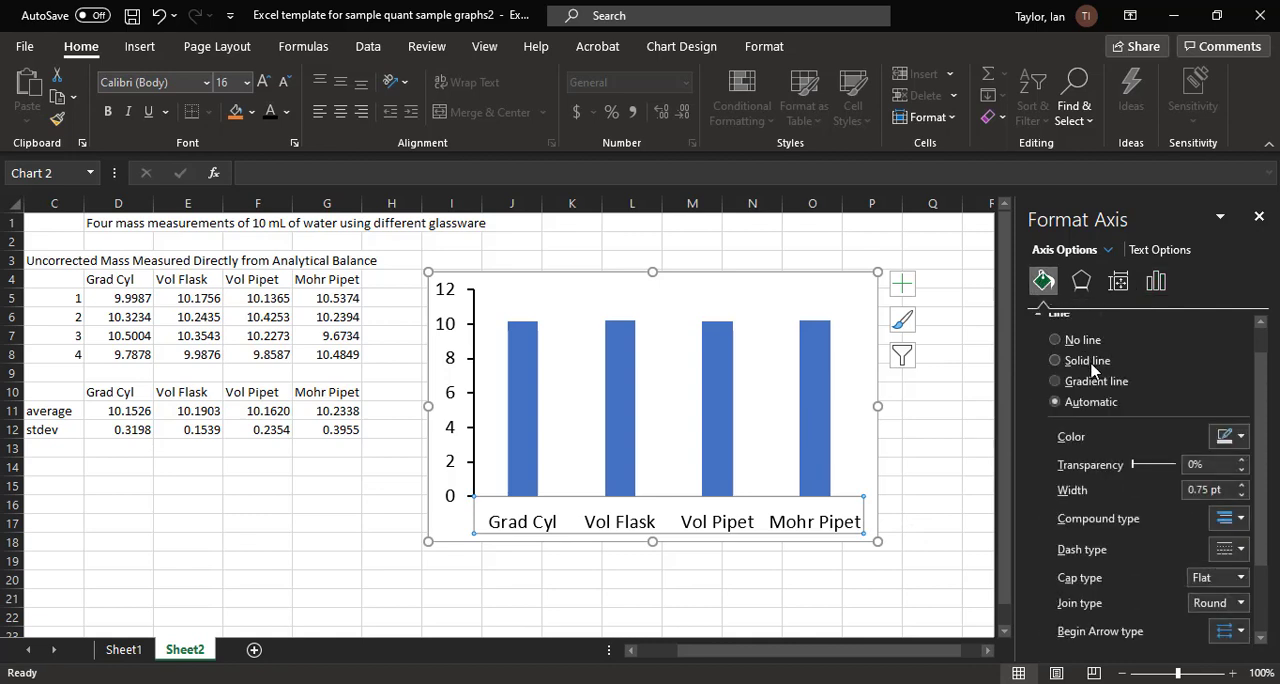
pyautogui.click(1090, 363)
pyautogui.click(1240, 437)
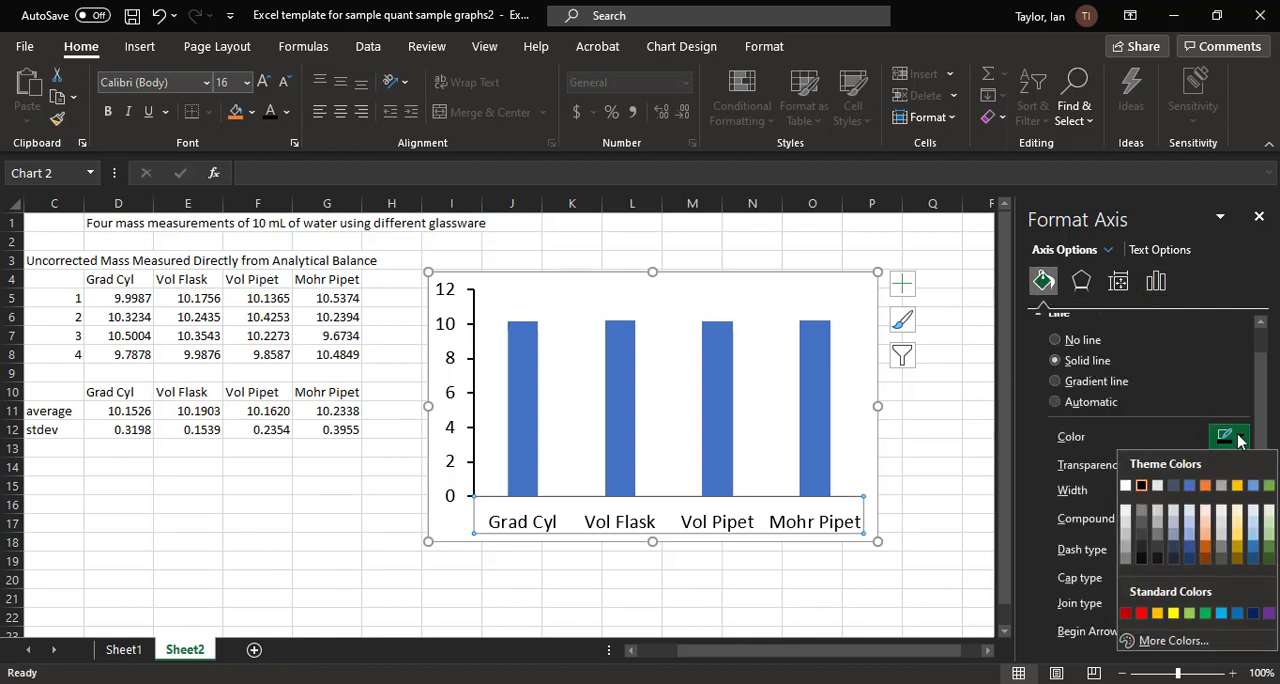
pyautogui.click(1143, 485)
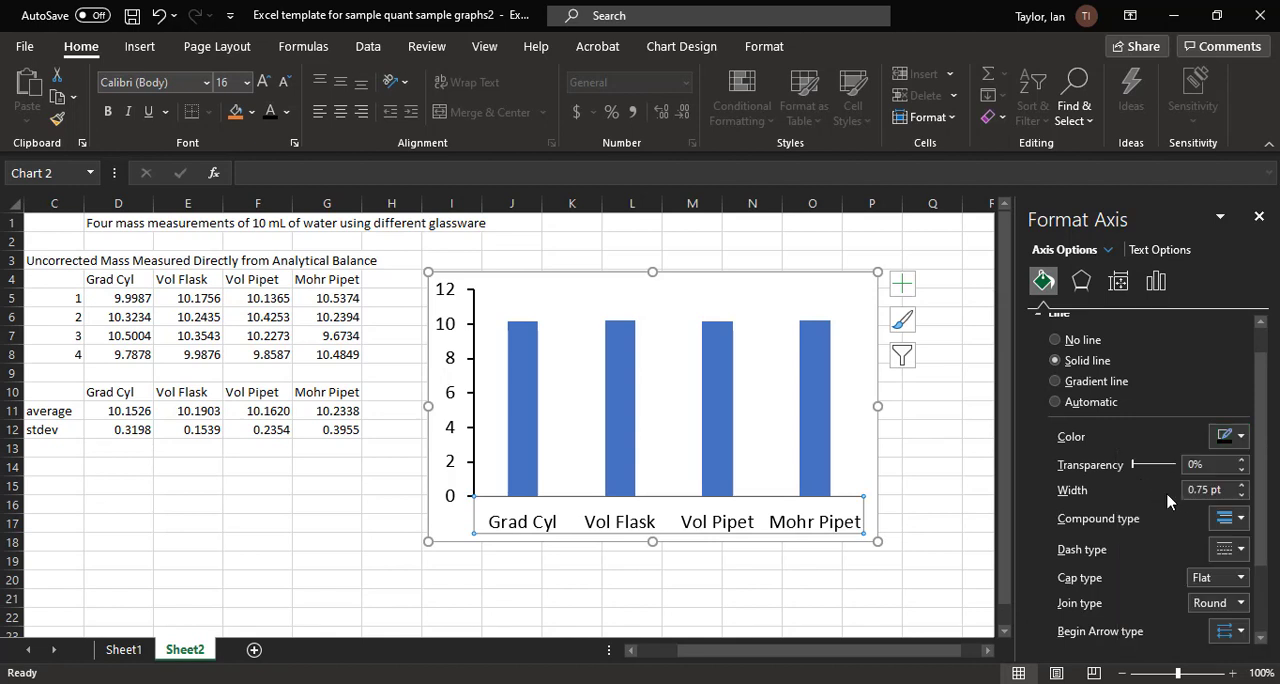
pyautogui.moveTo(1205, 490); pyautogui.dragTo(1122, 490)
pyautogui.write('1.5')
pyautogui.press('Return')
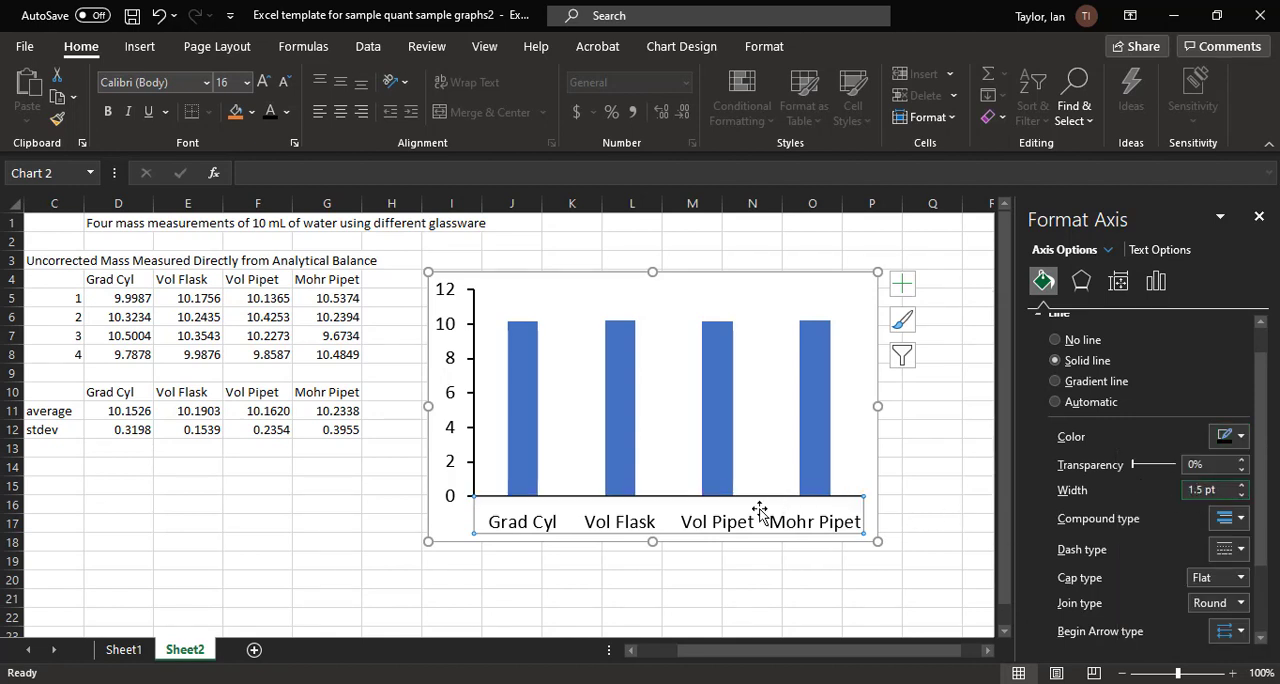
# Step: Set the major tick marks of the horizontal axis to Outside and close the formatting pane
pyautogui.click(1162, 286)
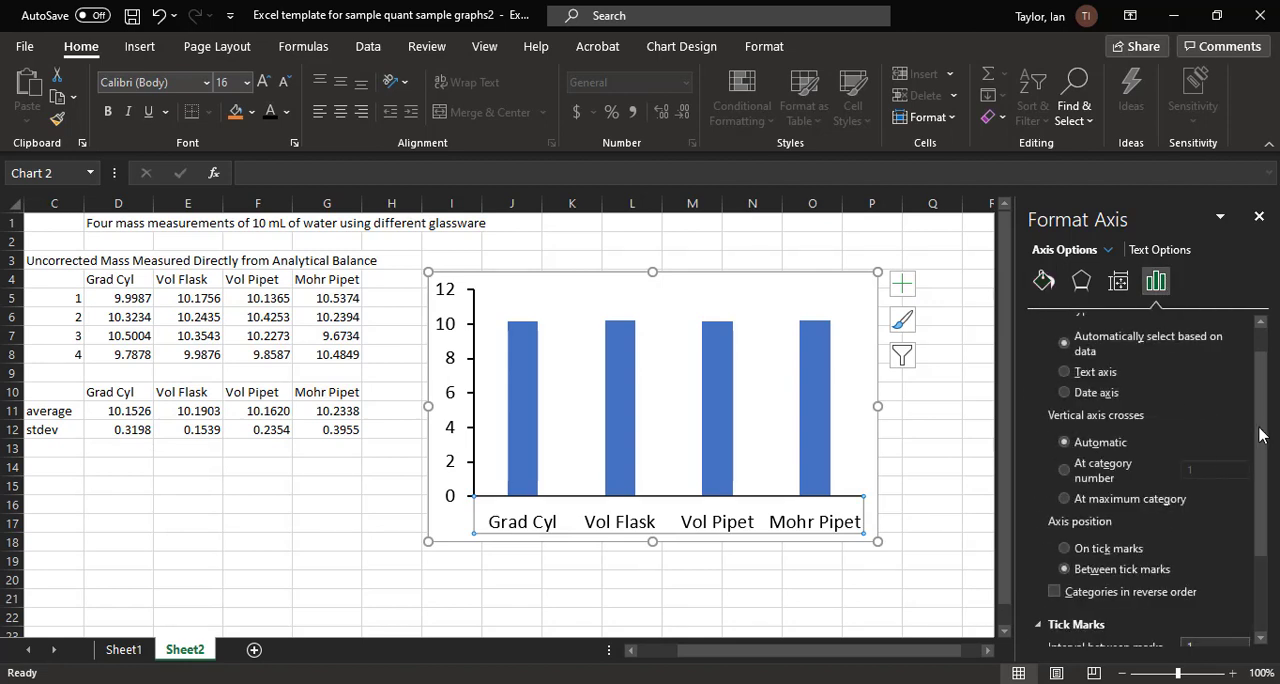
pyautogui.moveTo(1262, 435); pyautogui.dragTo(1265, 575)
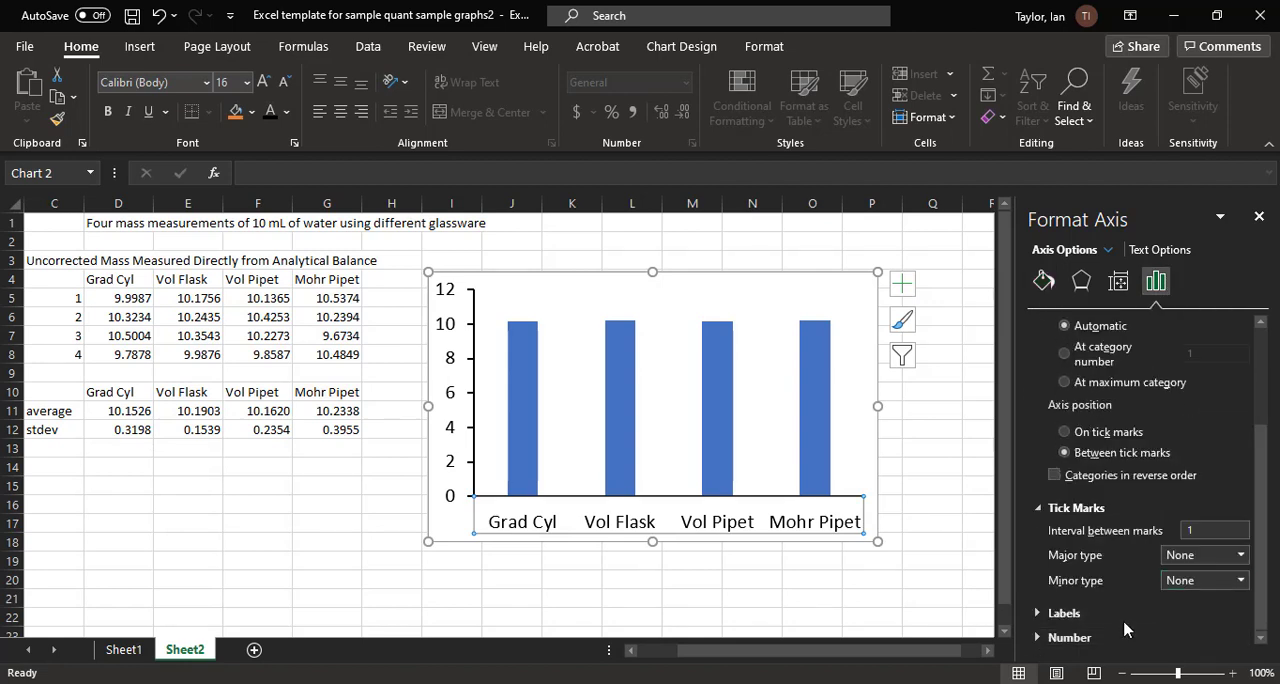
pyautogui.click(1217, 556)
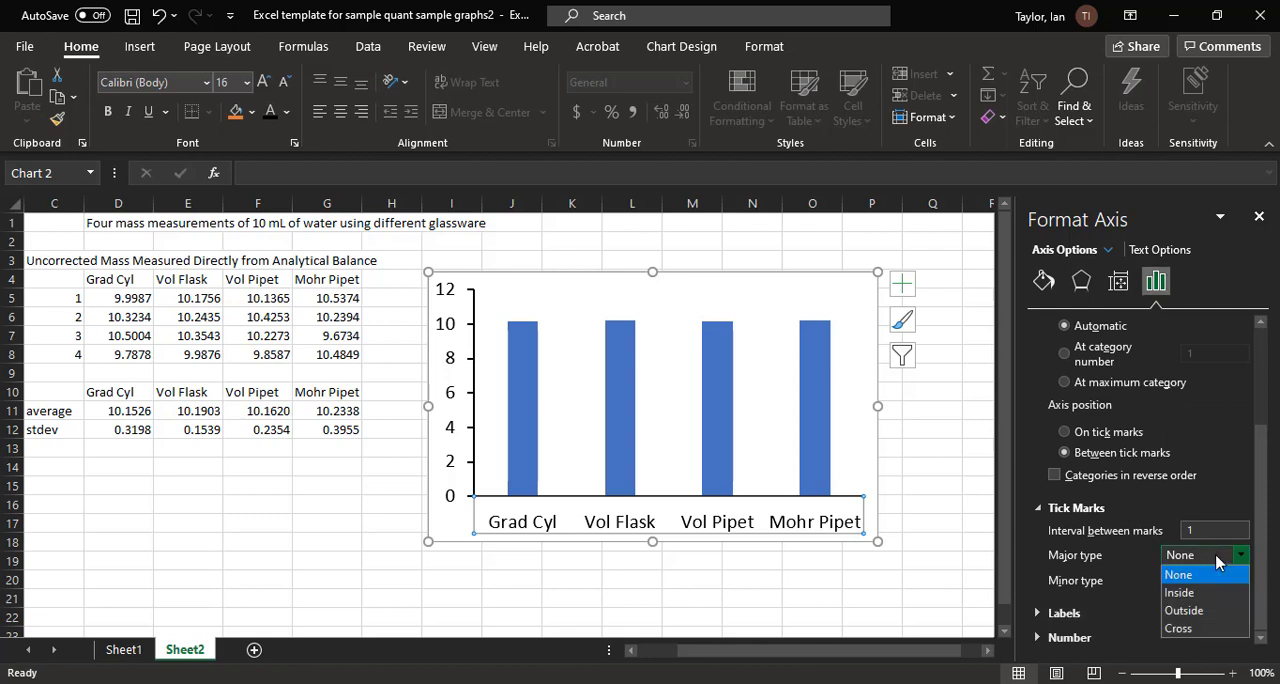
pyautogui.click(1203, 612)
pyautogui.click(955, 616)
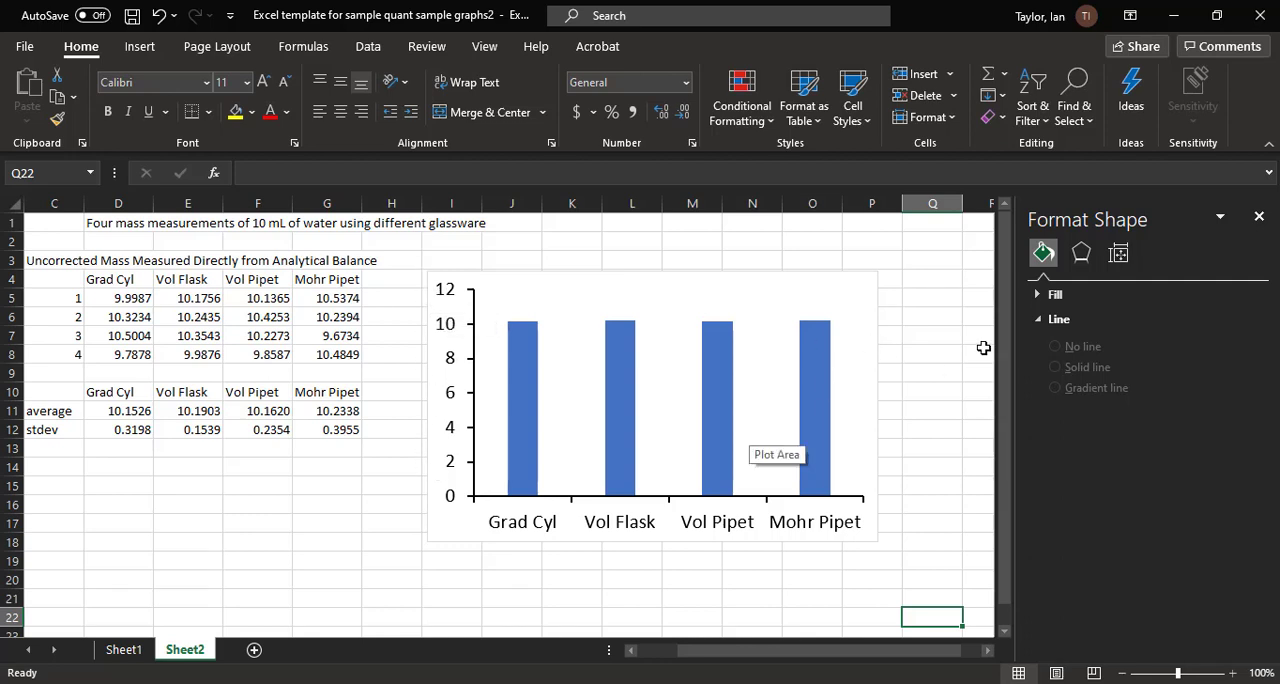
pyautogui.click(1258, 219)
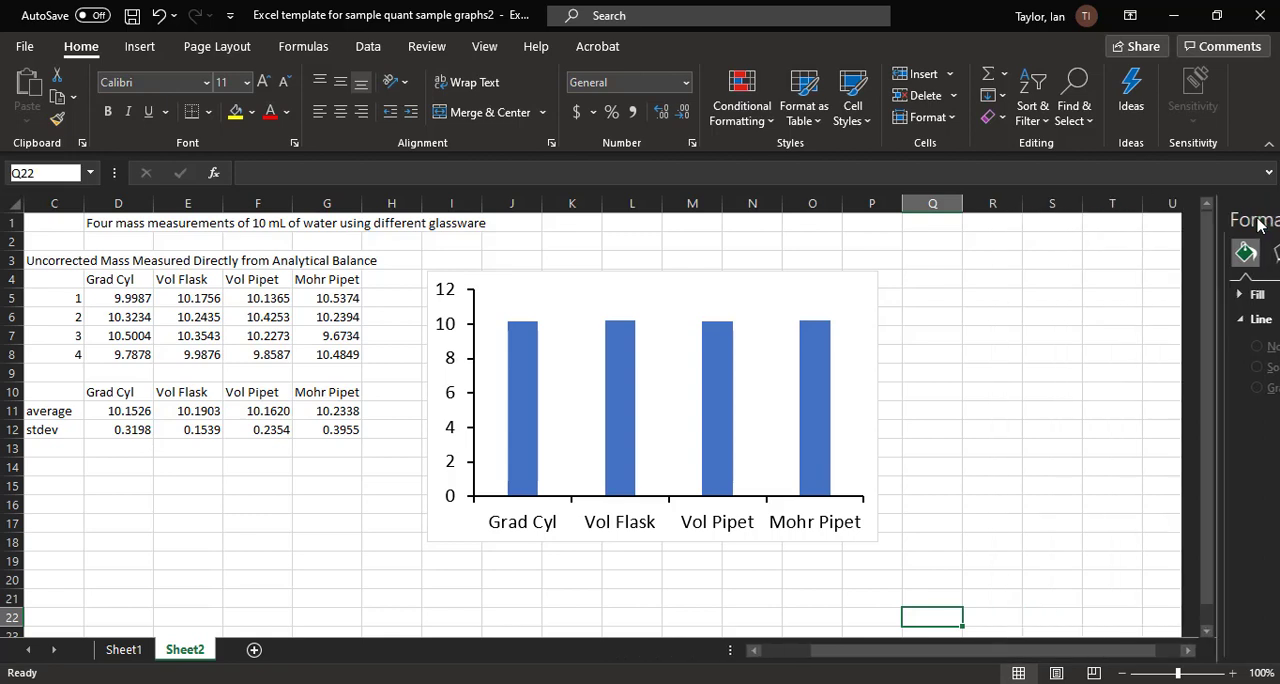
# Step: Add only a vertical axis title to the chart and widen the chart until the Mohr Pipet label fits on one line
pyautogui.click(856, 290)
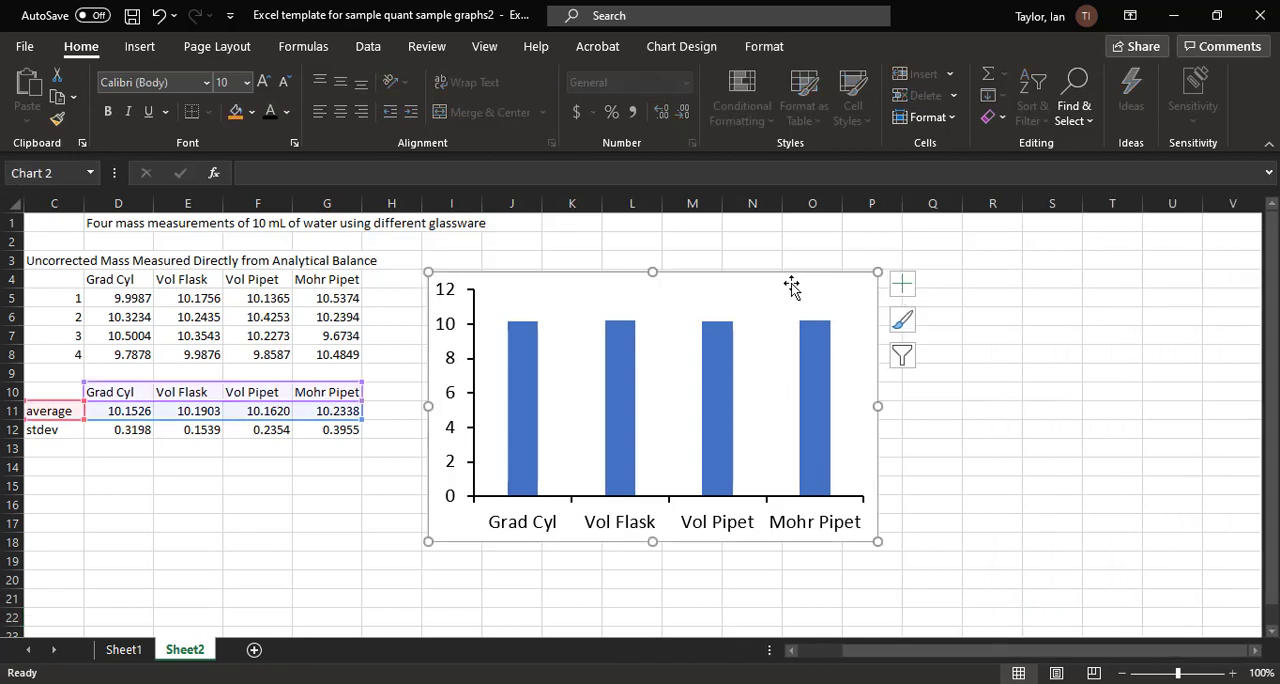
pyautogui.click(902, 286)
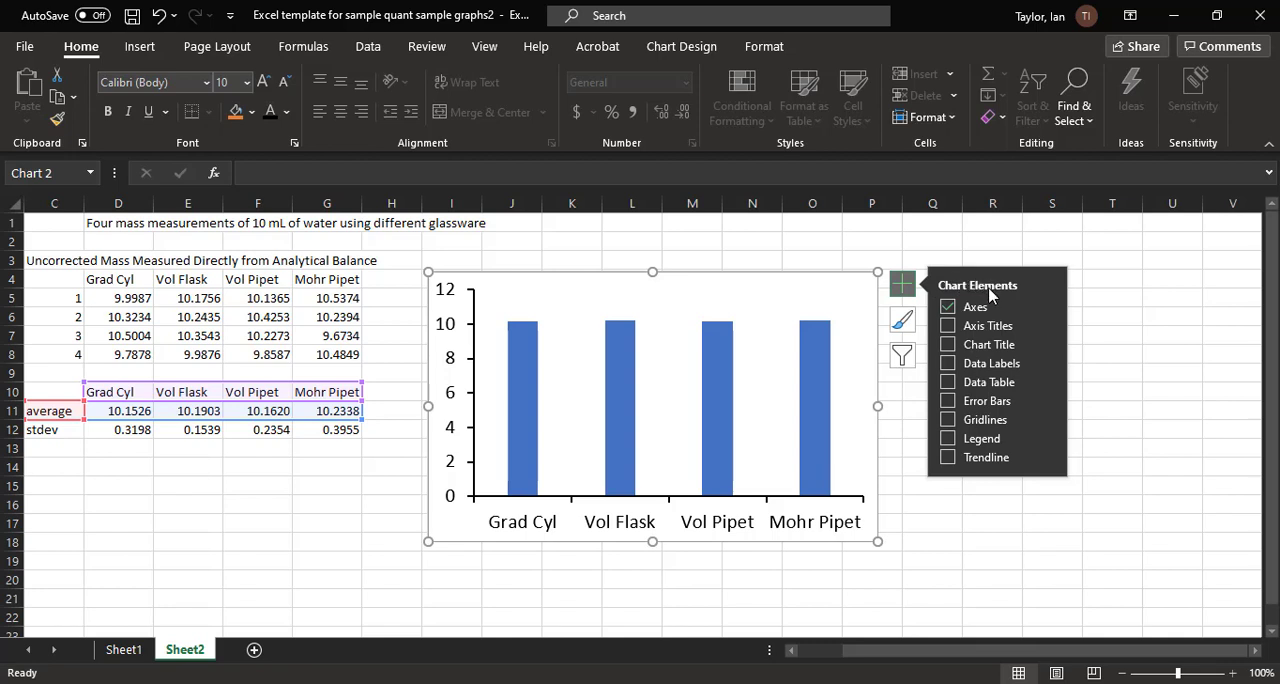
pyautogui.click(991, 330)
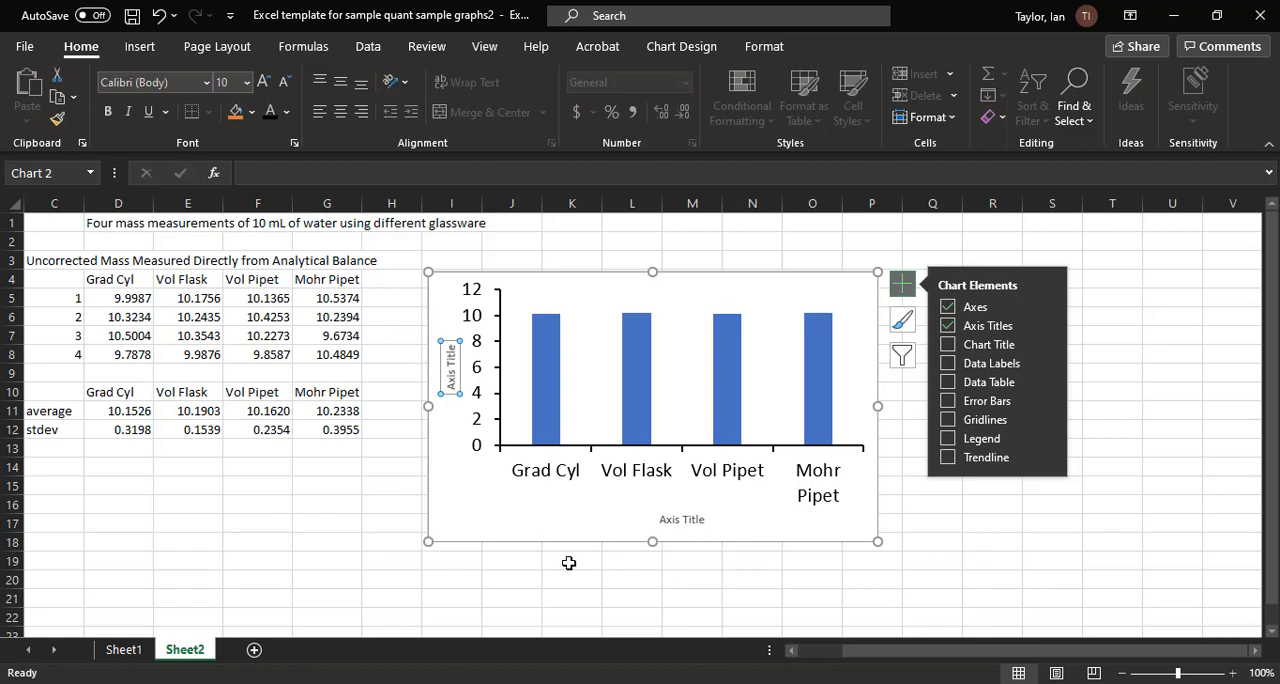
pyautogui.click(690, 514)
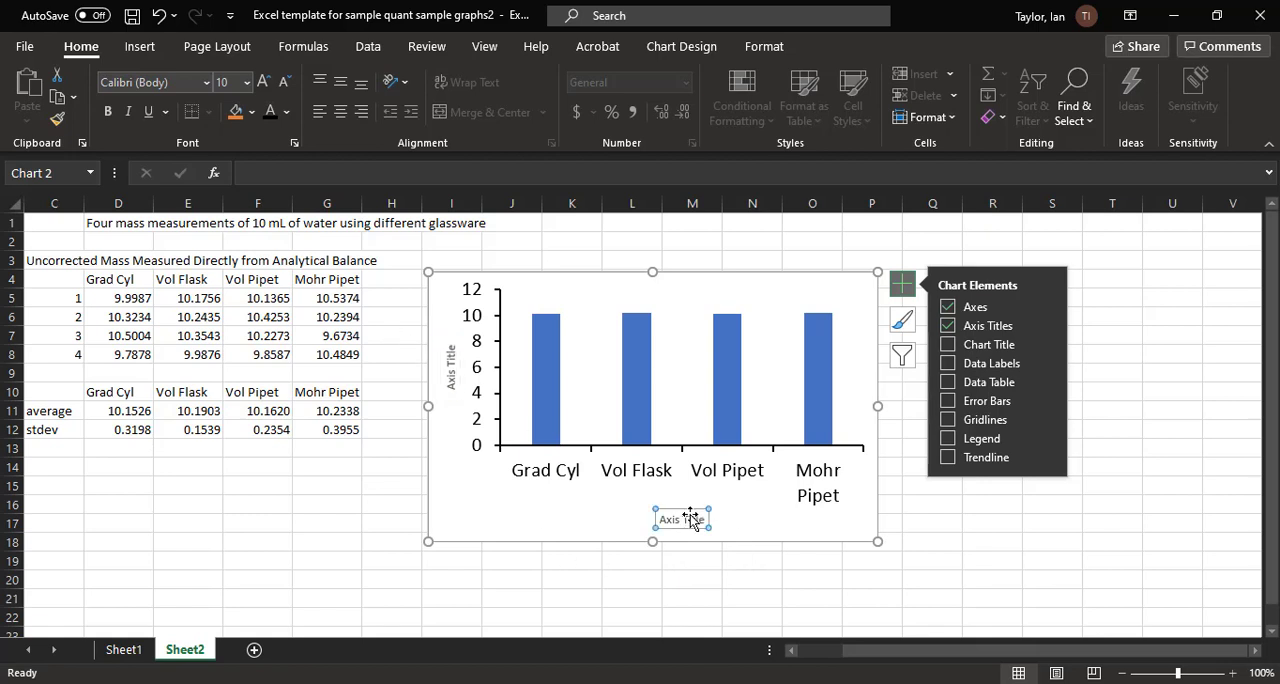
pyautogui.press('Delete')
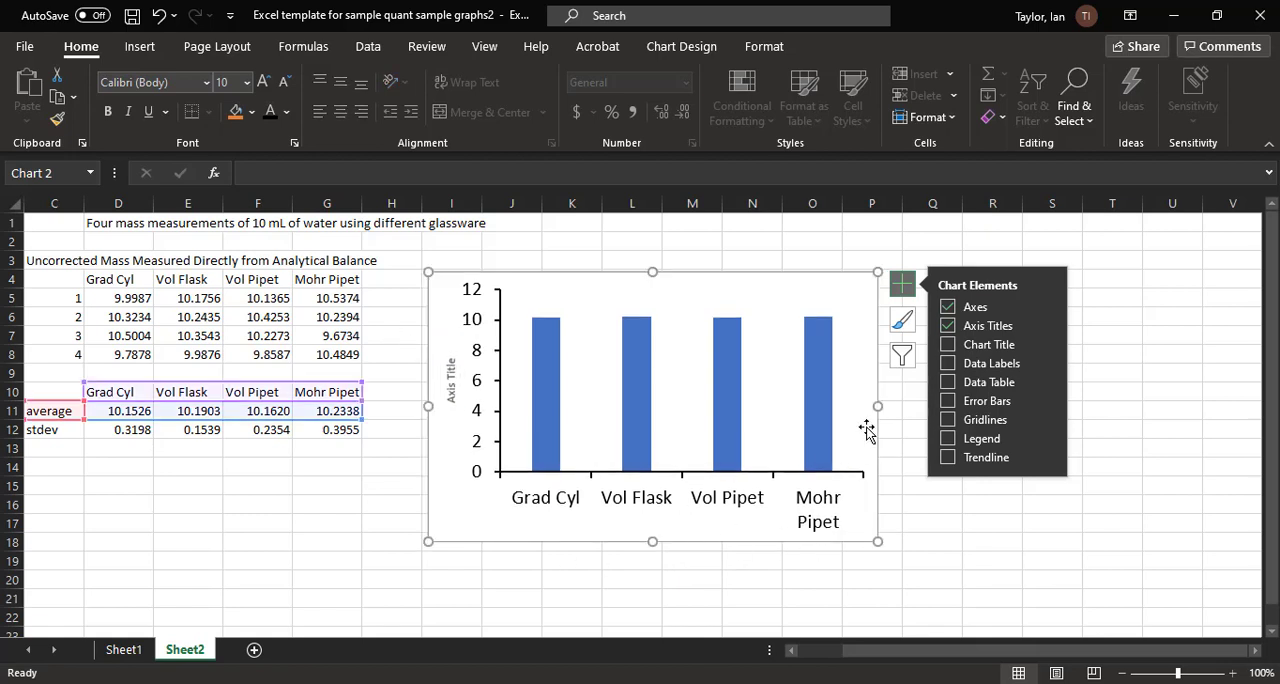
pyautogui.moveTo(878, 408); pyautogui.dragTo(907, 406)
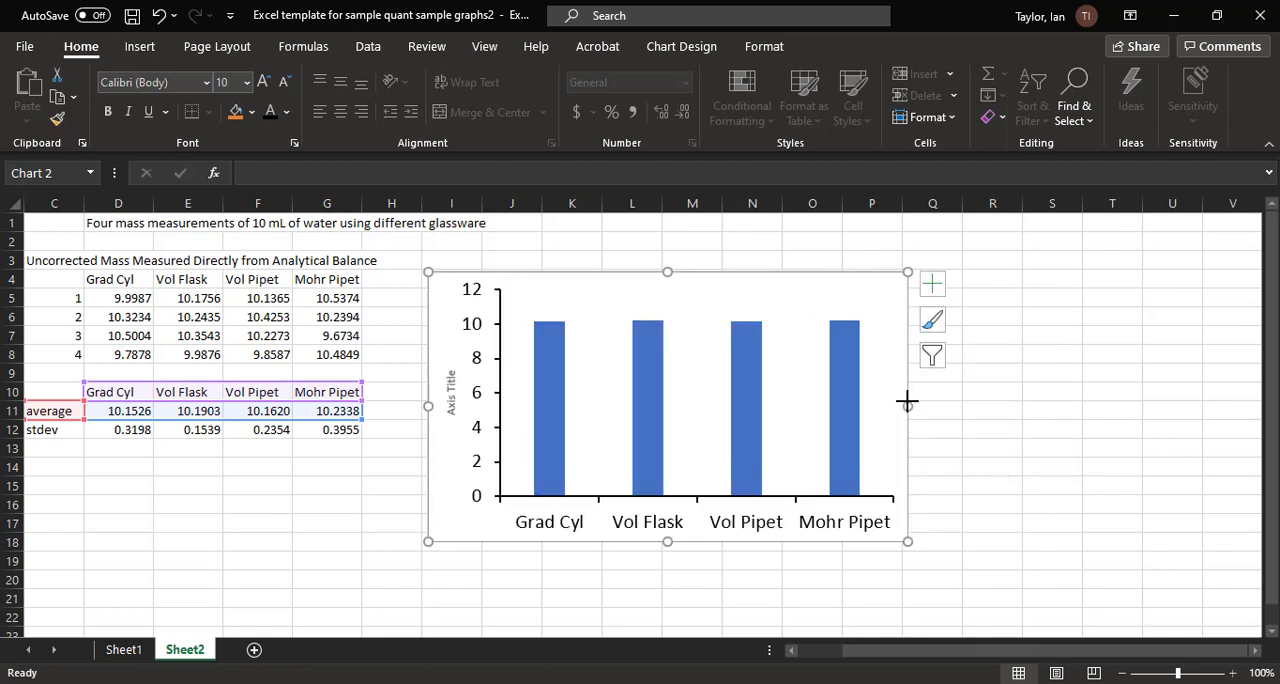
# Step: Change the vertical axis title text to "Mass of water (g)"
pyautogui.click(456, 401)
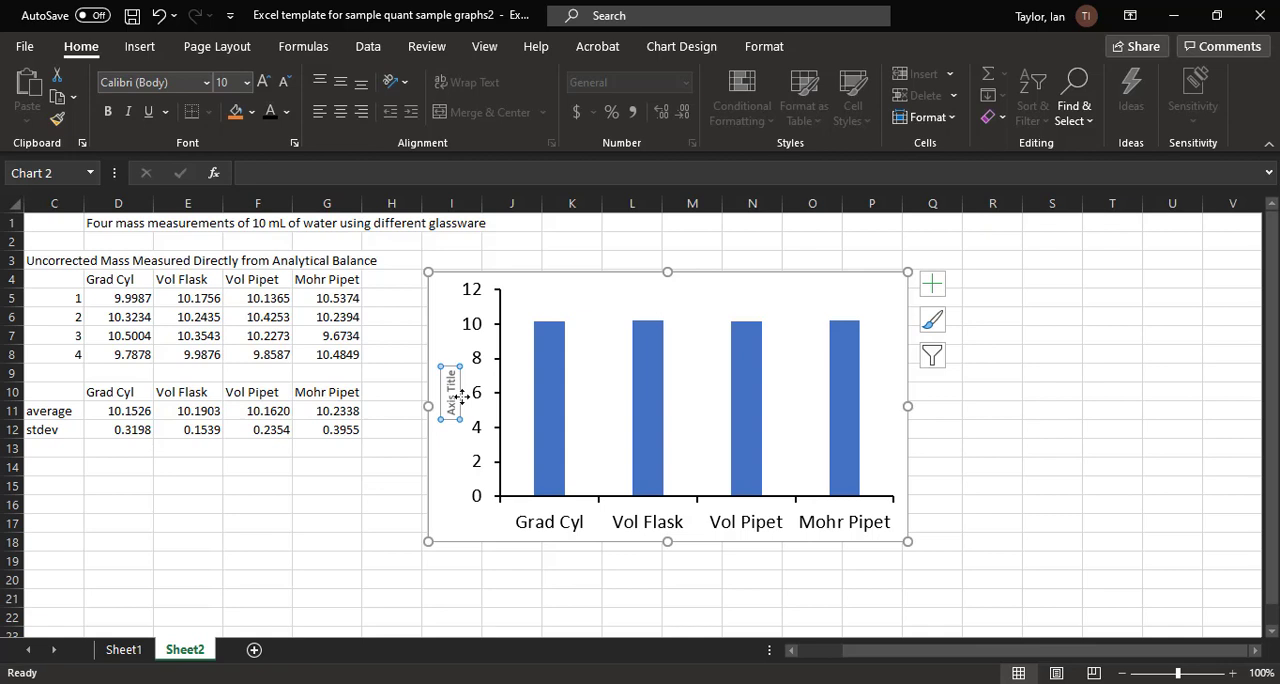
pyautogui.write('Mass of wa')
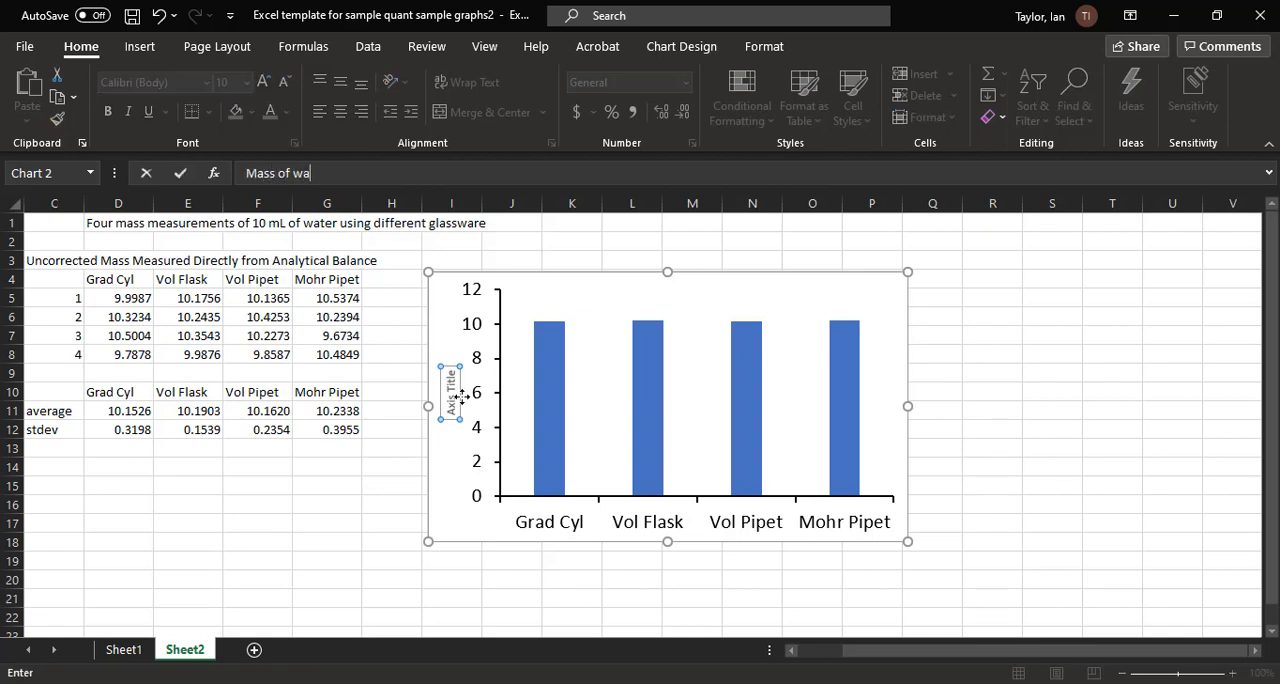
pyautogui.write('ter')
pyautogui.write(', g')
pyautogui.press('Return')
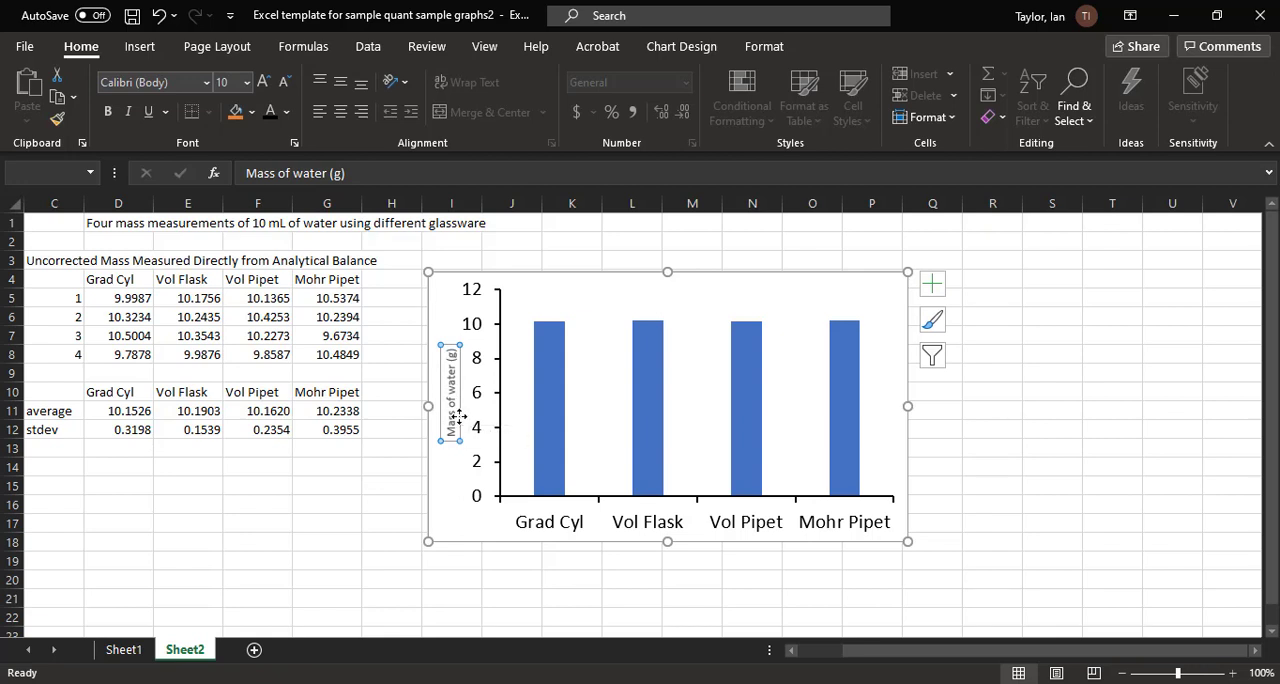
# Step: Make the vertical axis title text black and set its font size to 20
pyautogui.click(271, 114)
pyautogui.click(233, 86)
pyautogui.write('20')
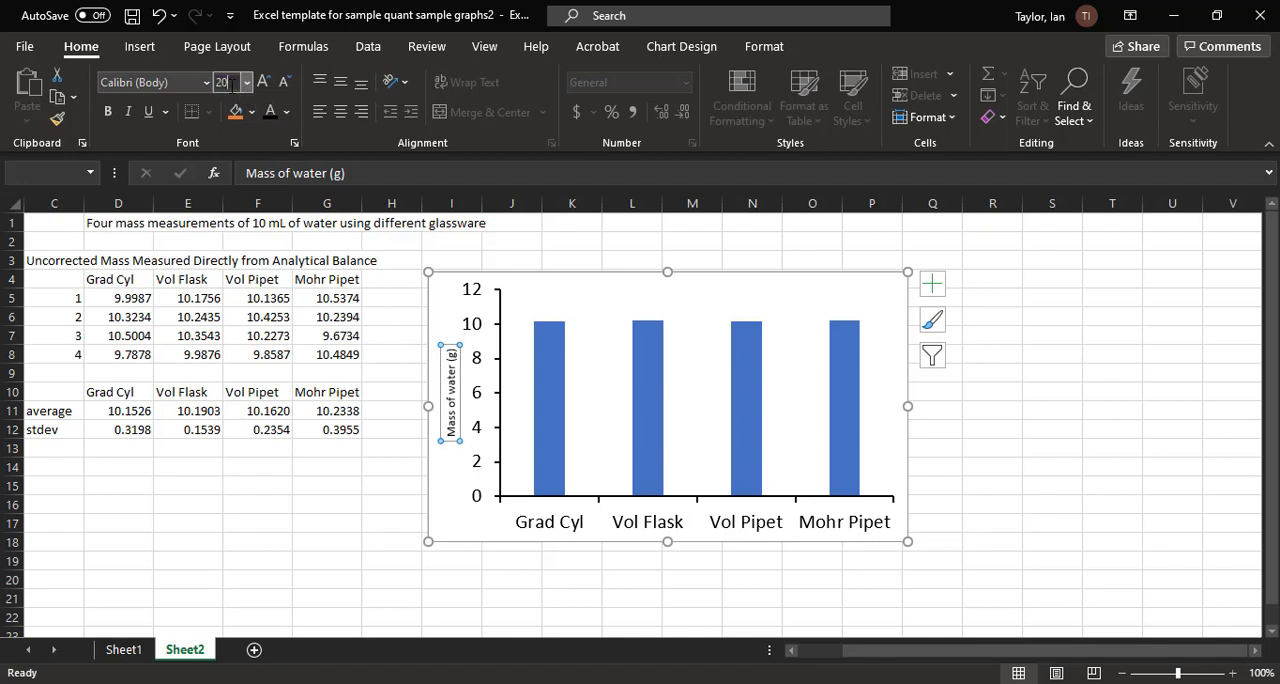
pyautogui.press('Return')
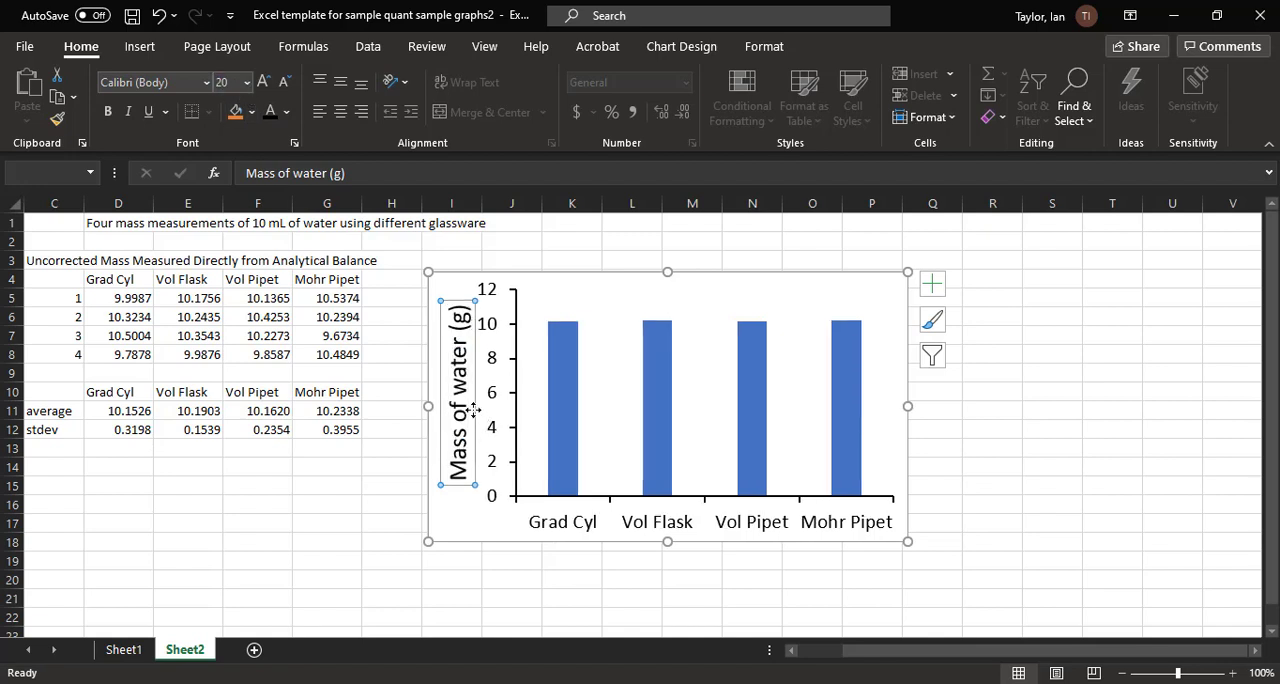
# Step: Shift the vertical axis title slightly toward the chart's outer edge, extend the plot area toward it, and deselect the chart
pyautogui.moveTo(475, 409); pyautogui.dragTo(510, 392)
pyautogui.click(525, 394)
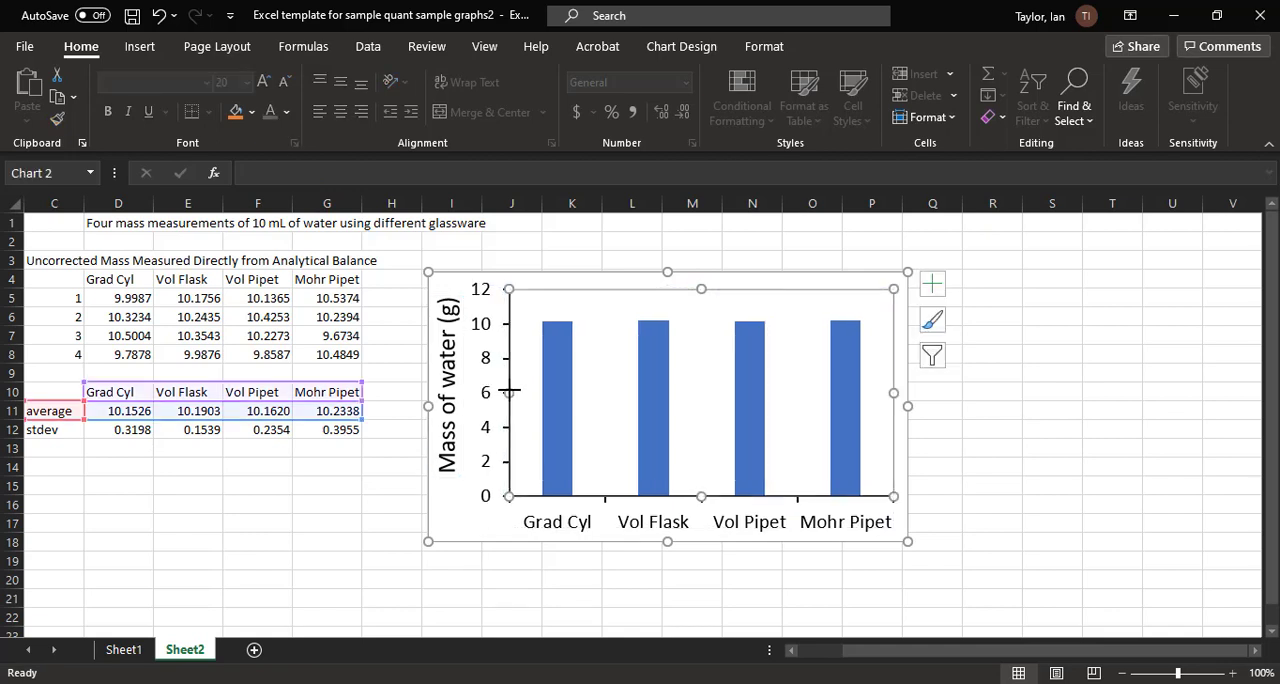
pyautogui.click(993, 465)
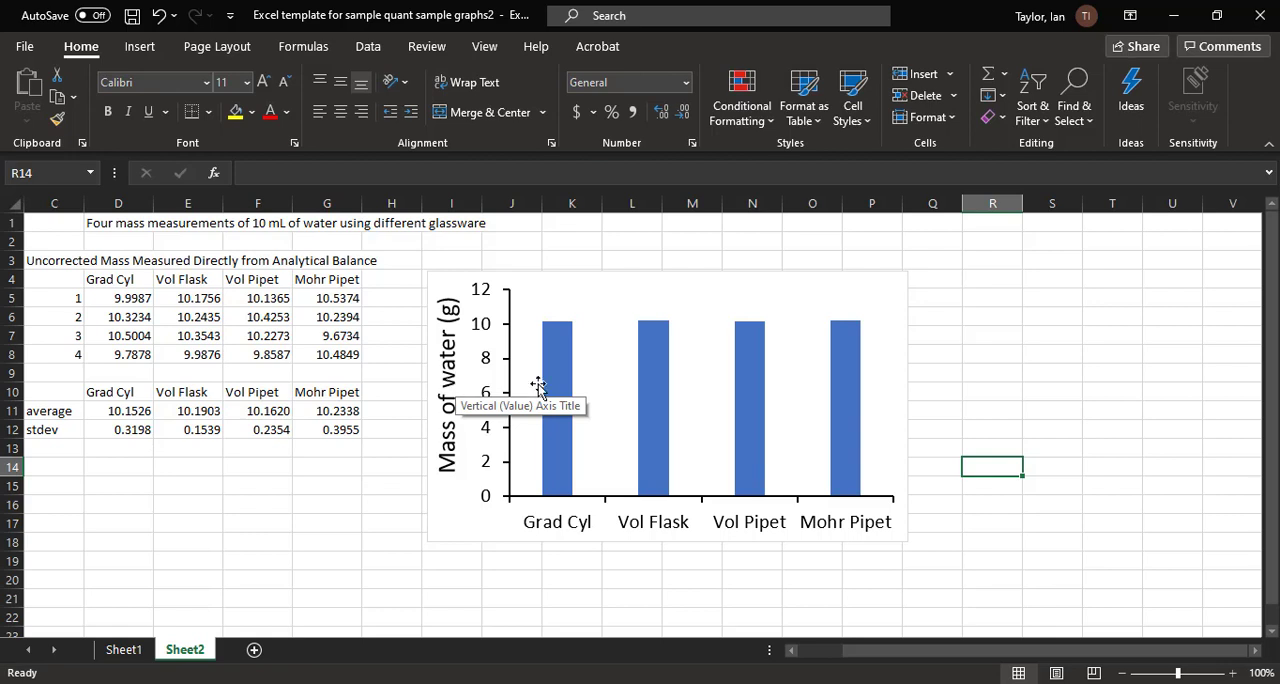
# Step: Add error bars to the average data series in the column chart
pyautogui.click(753, 362)
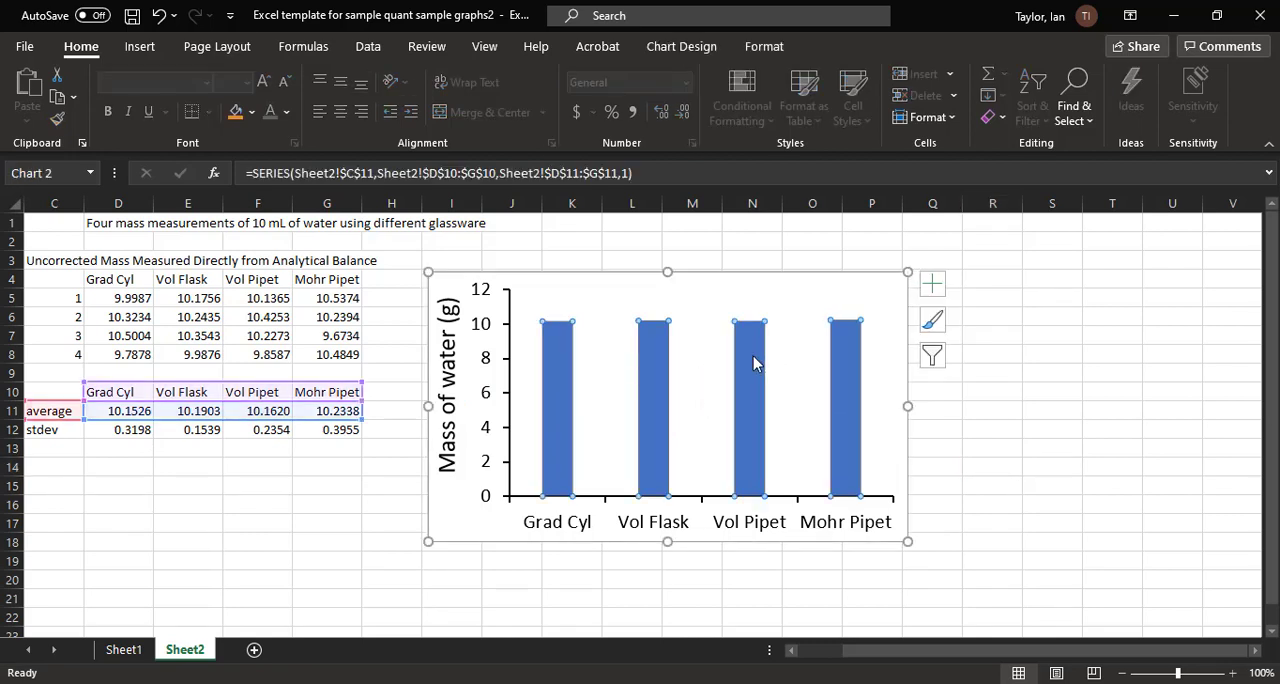
pyautogui.click(932, 286)
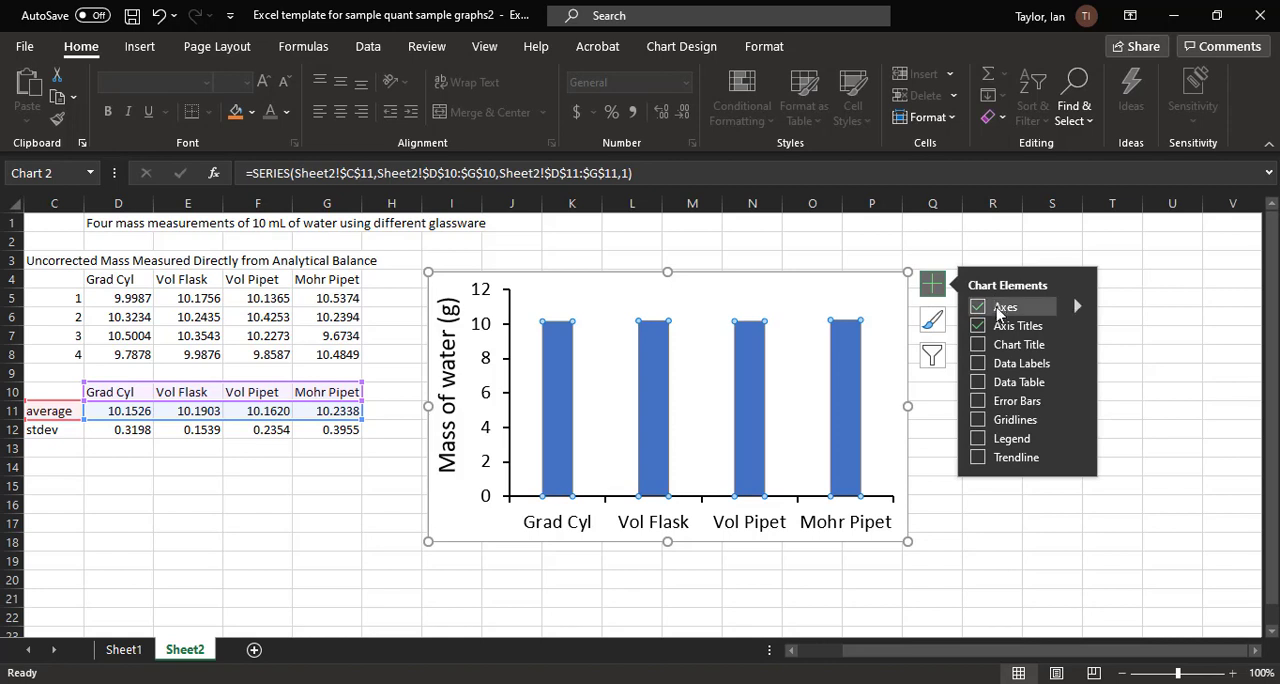
pyautogui.click(1008, 401)
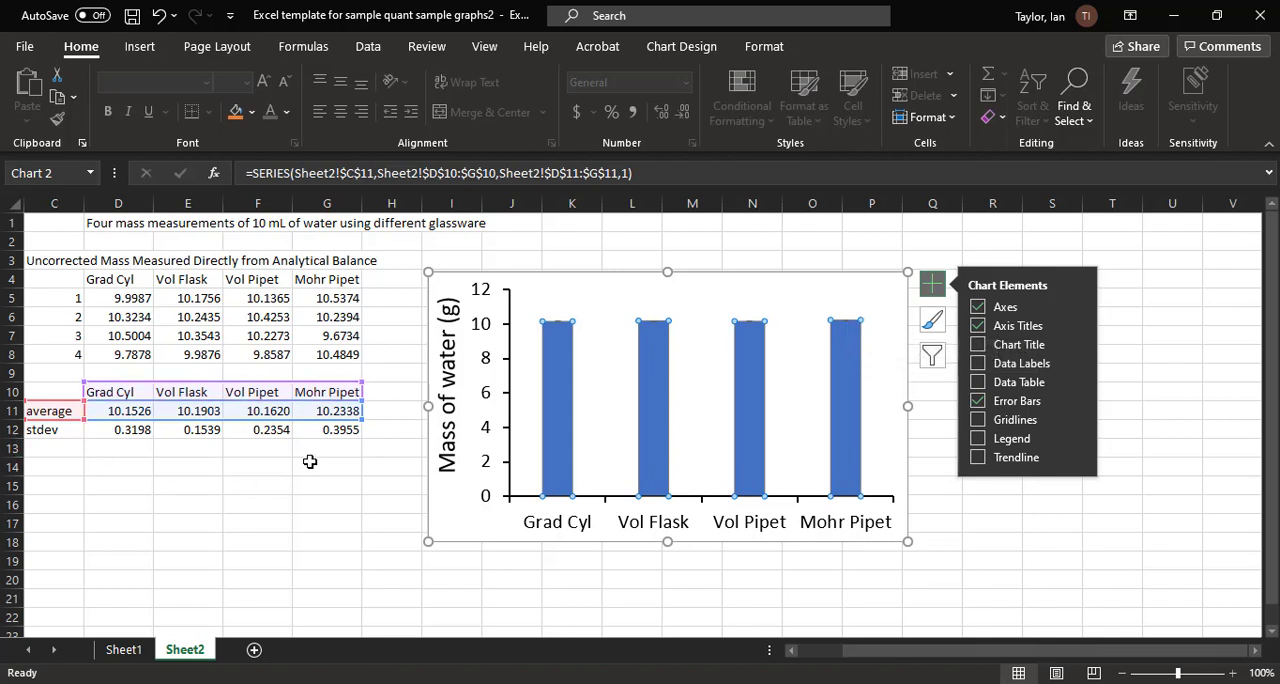
# Step: Open the format options for the vertical error bars and set the error amount to Custom
pyautogui.click(845, 323)
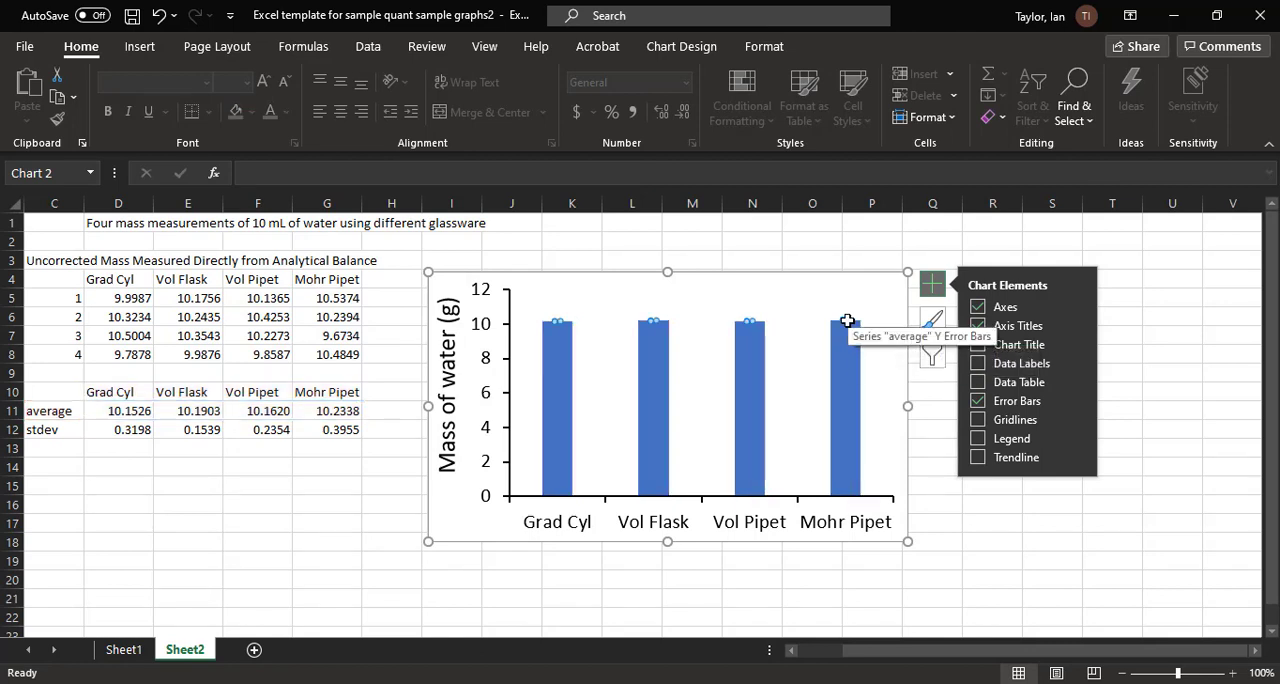
pyautogui.click(1078, 402)
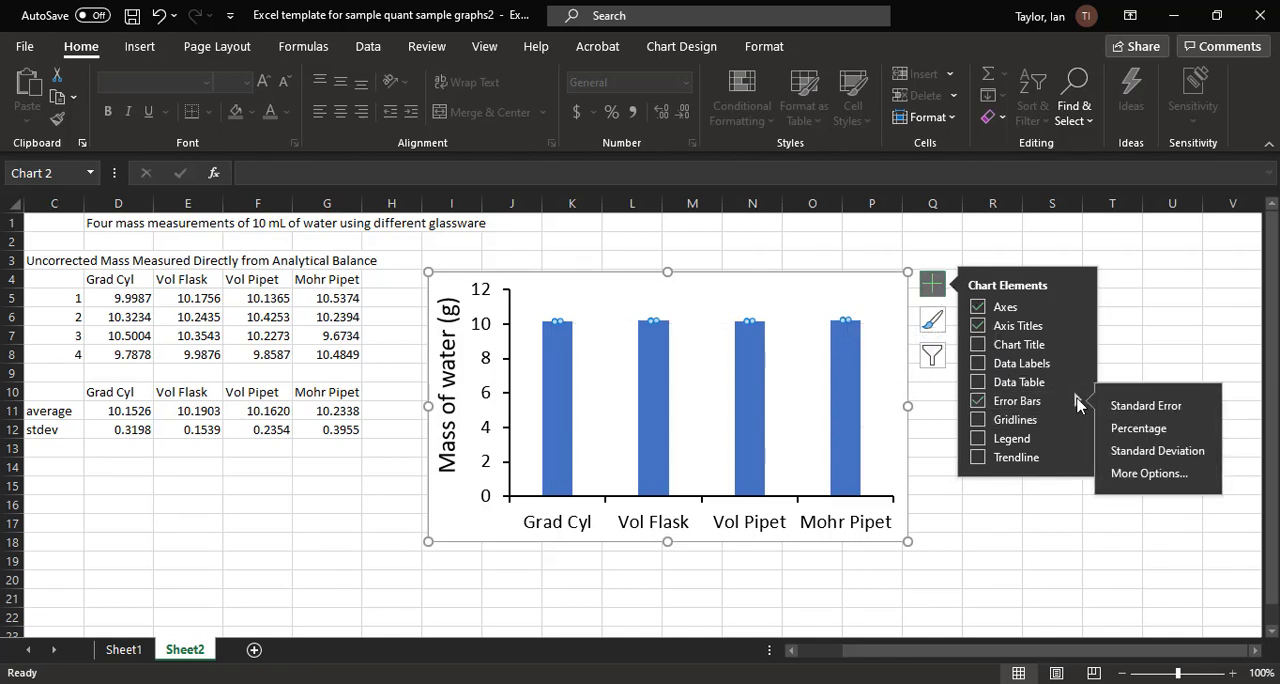
pyautogui.click(1145, 473)
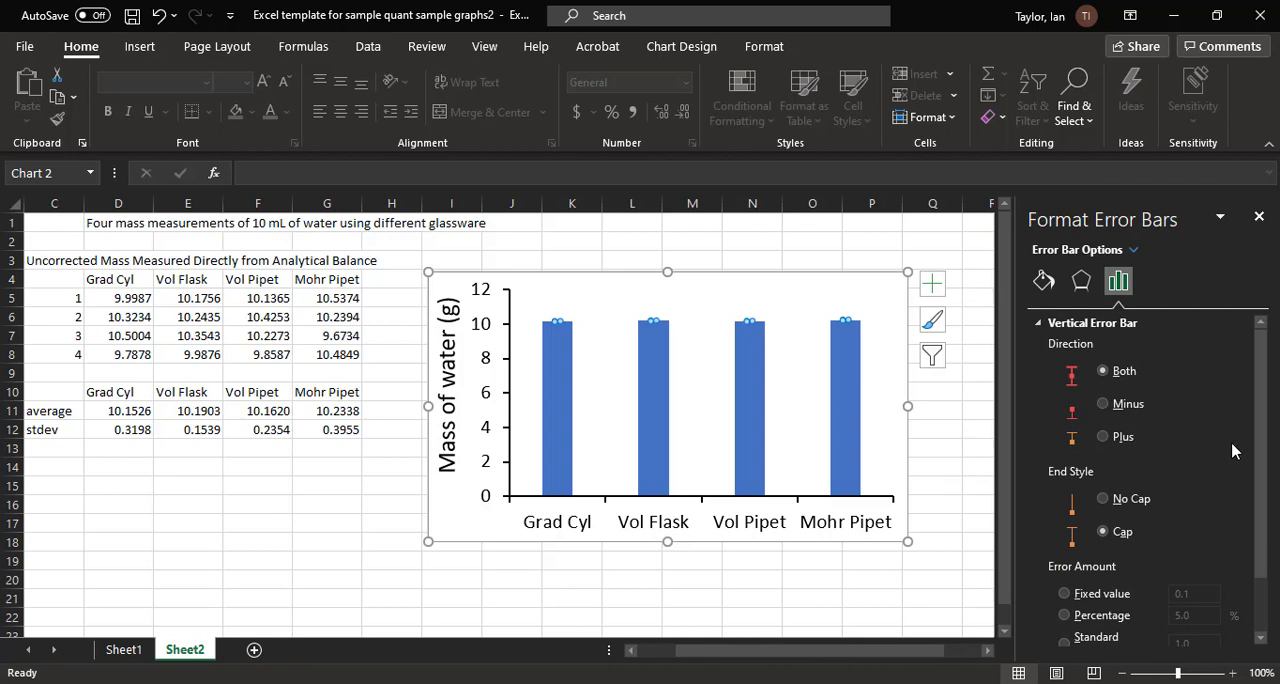
pyautogui.scroll(-2, 1262, 375)
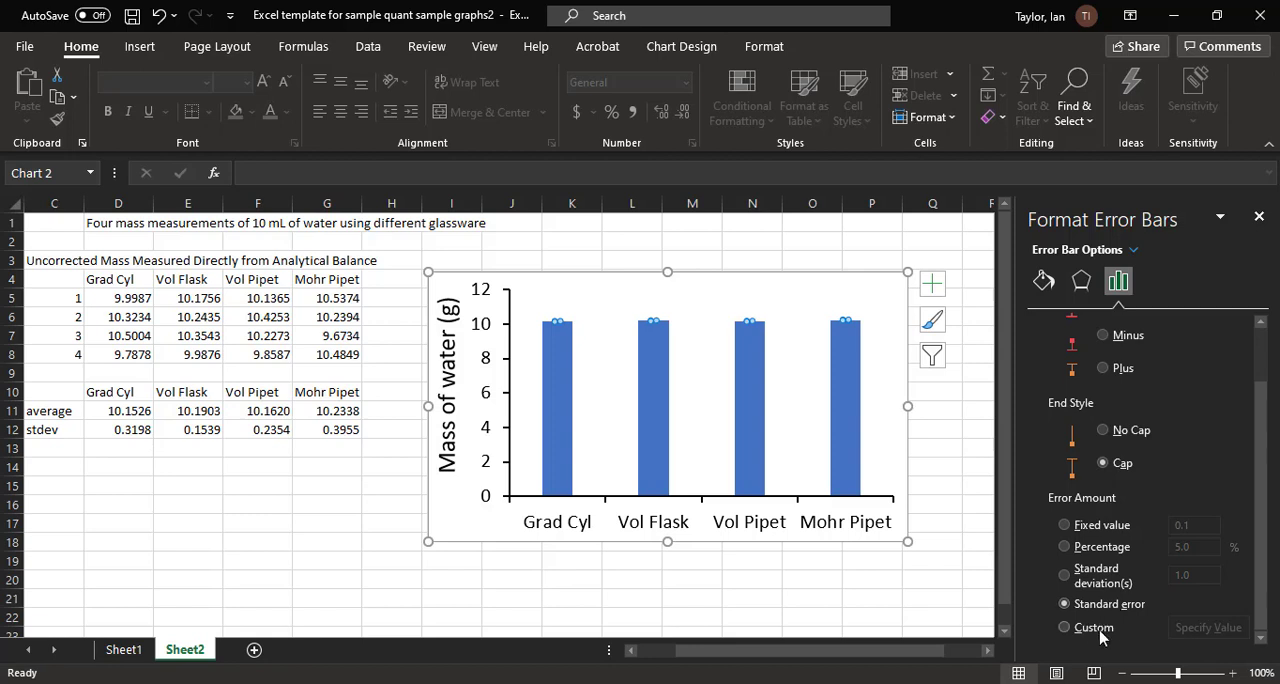
pyautogui.click(1065, 628)
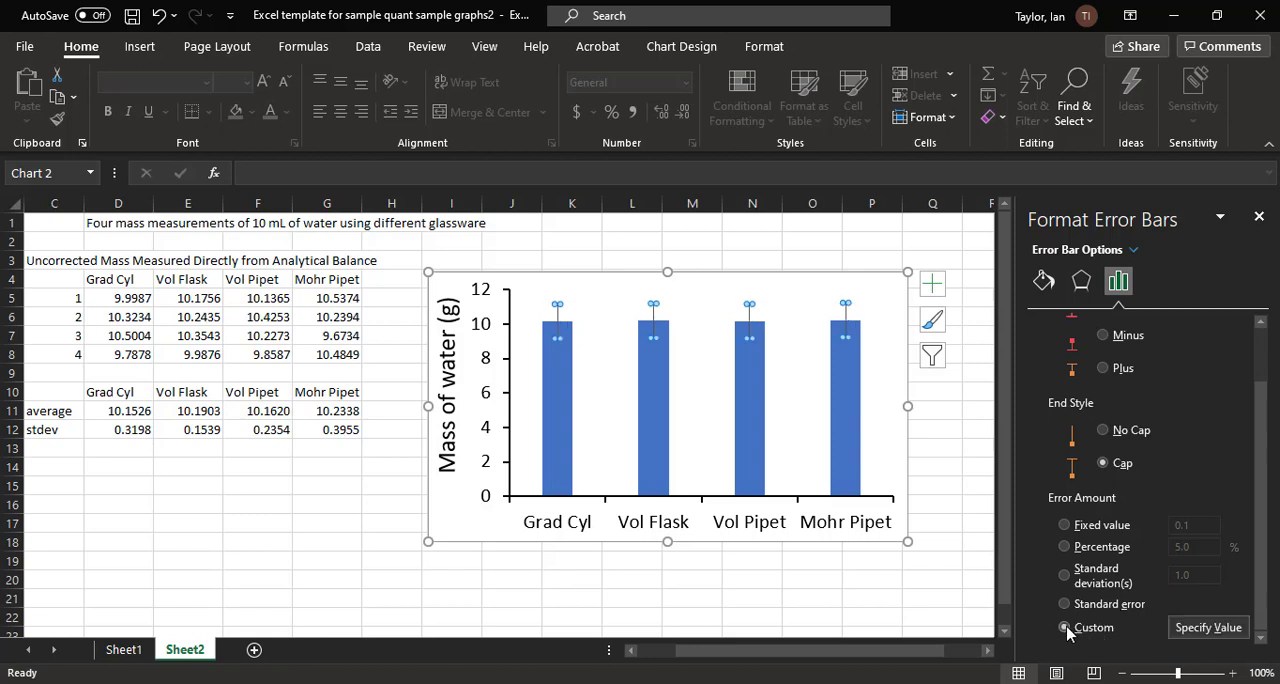
# Step: Specify the stdev values in D12:G12 as both the positive and negative custom error values, and deselect the chart
pyautogui.click(1208, 628)
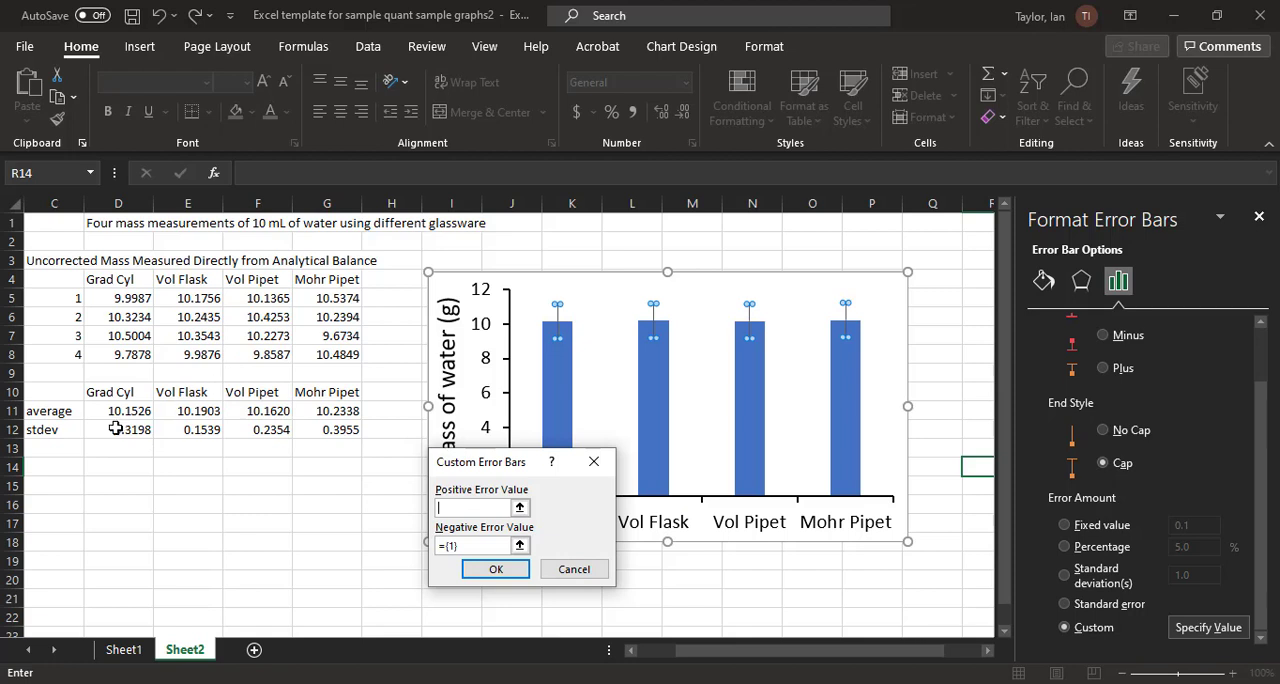
pyautogui.moveTo(116, 429); pyautogui.dragTo(319, 436)
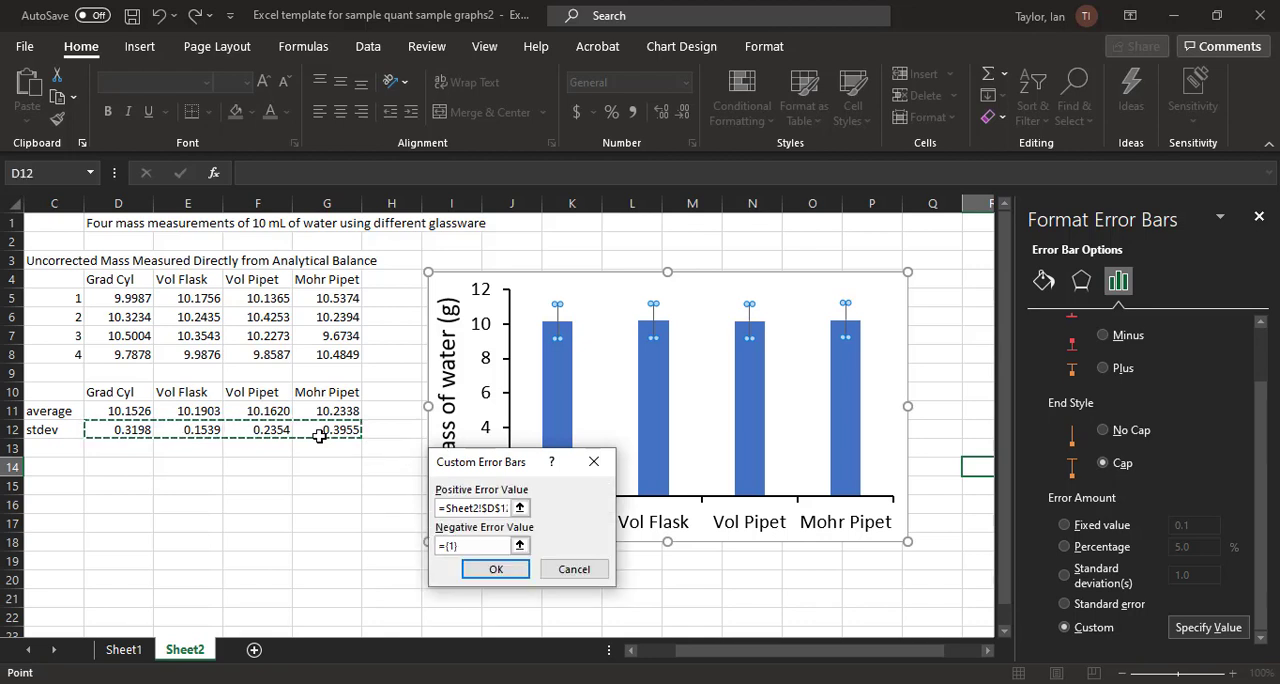
pyautogui.moveTo(481, 545); pyautogui.dragTo(380, 535)
pyautogui.press('BackSpace')
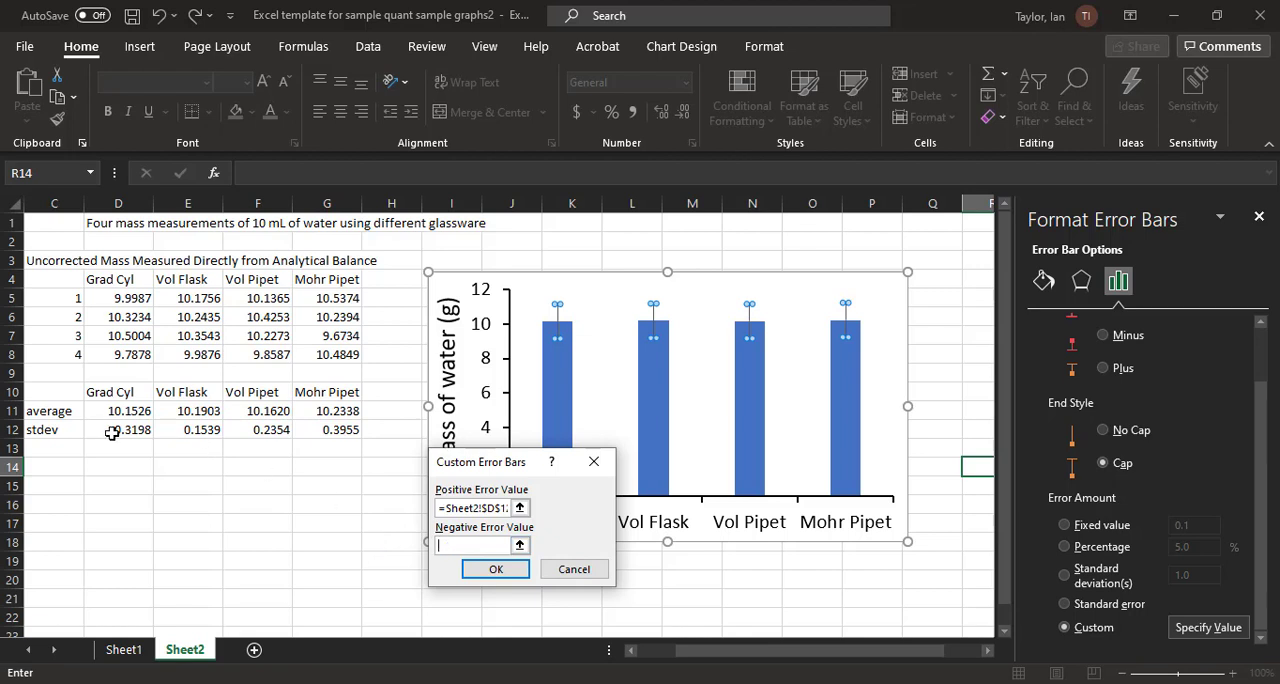
pyautogui.moveTo(112, 432); pyautogui.dragTo(335, 432)
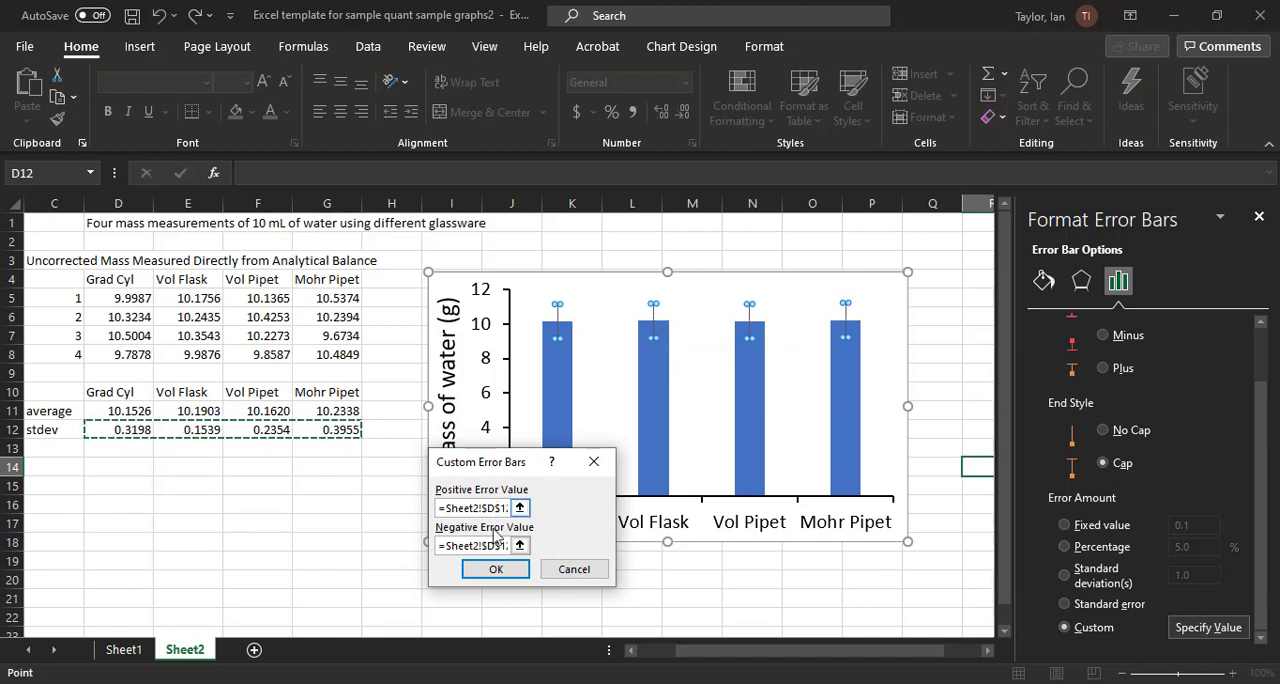
pyautogui.click(514, 572)
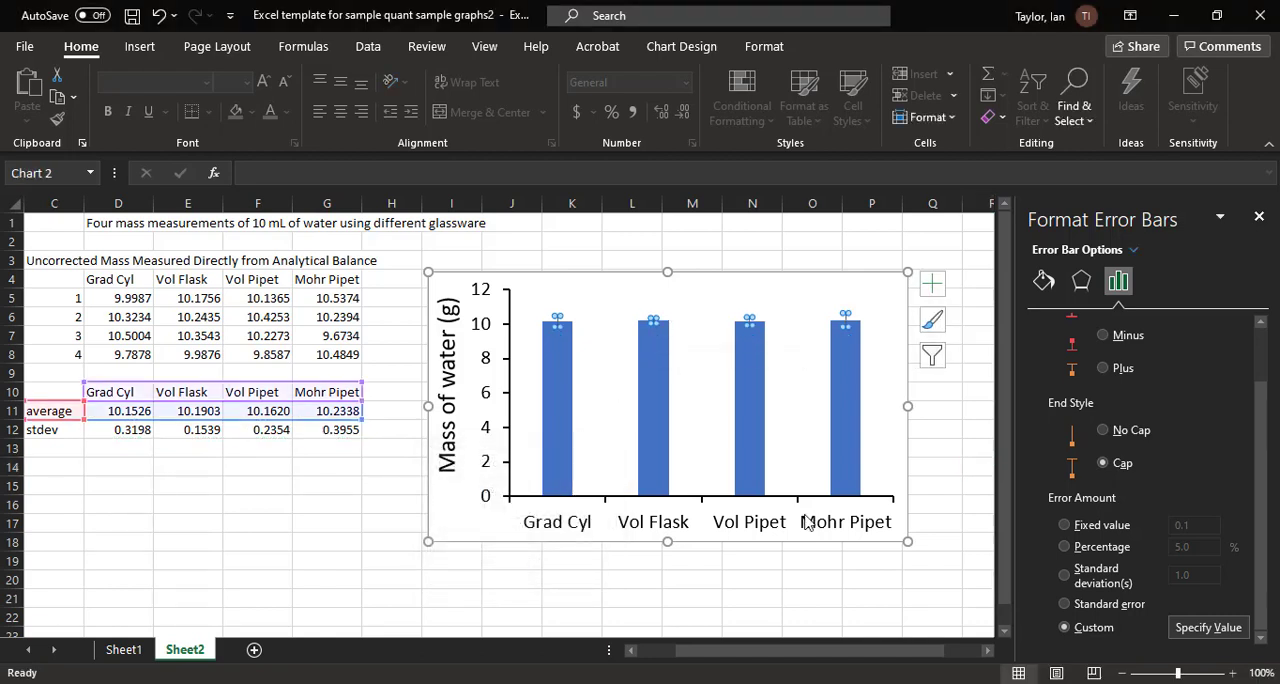
pyautogui.click(941, 474)
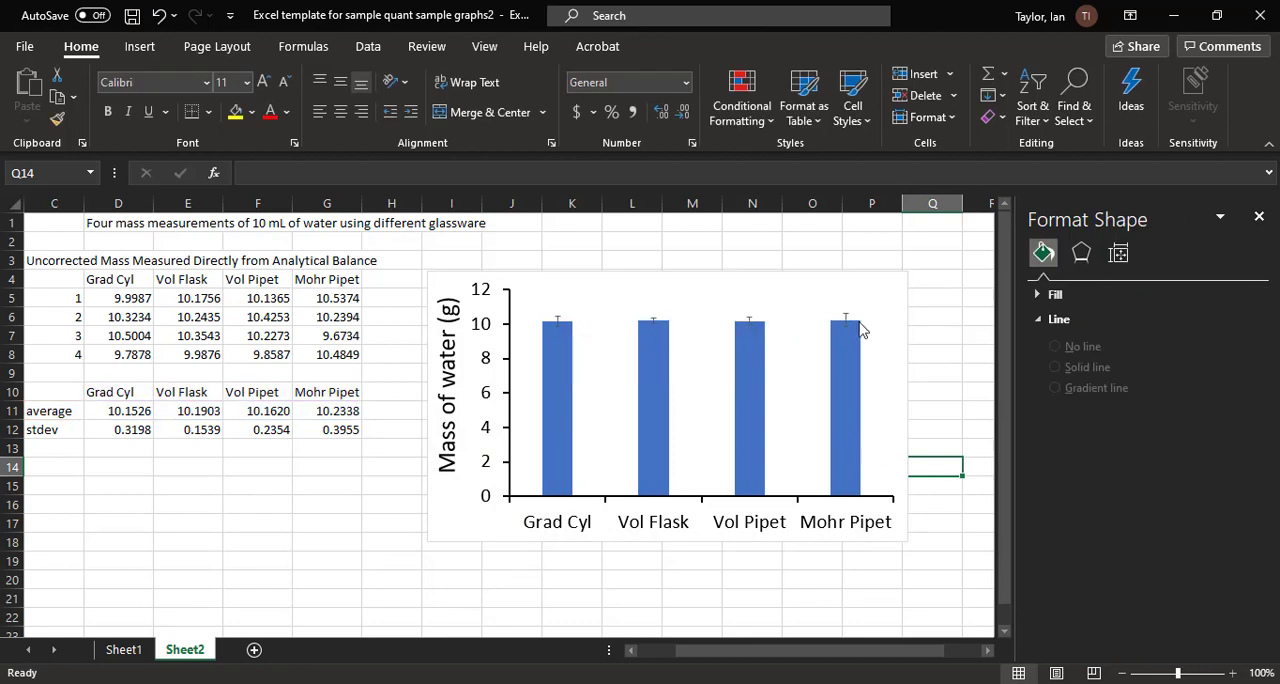
pyautogui.moveTo(861, 330)
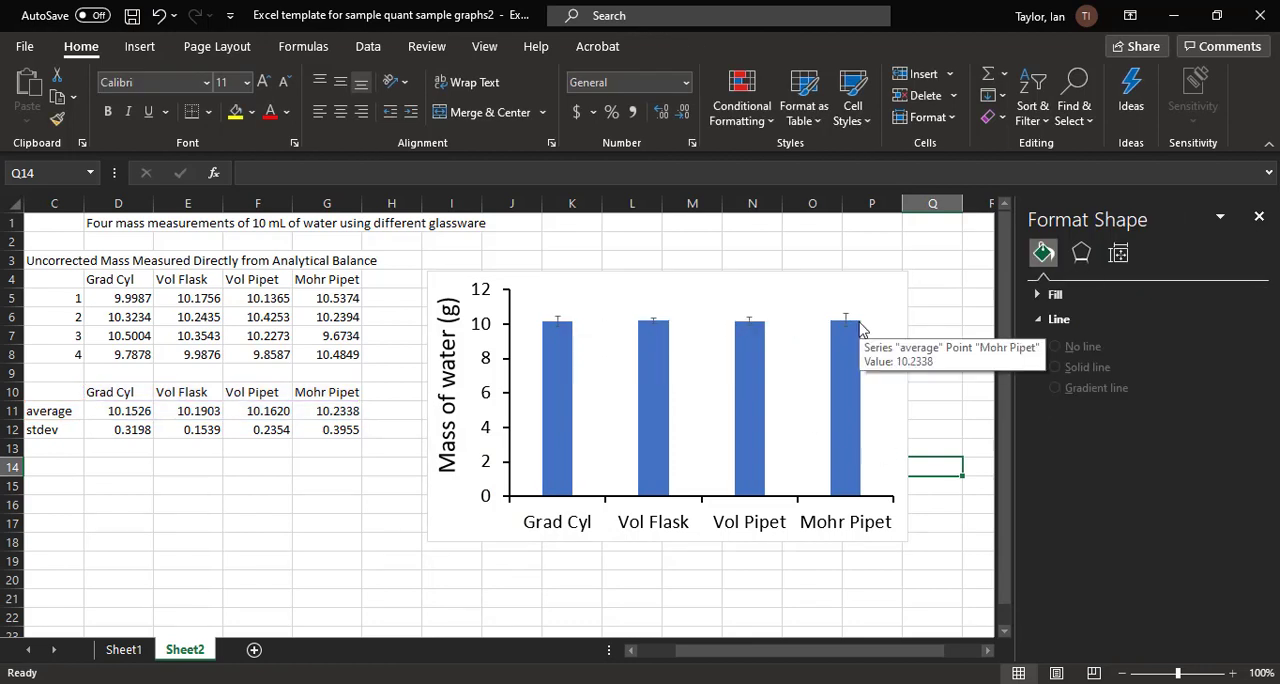